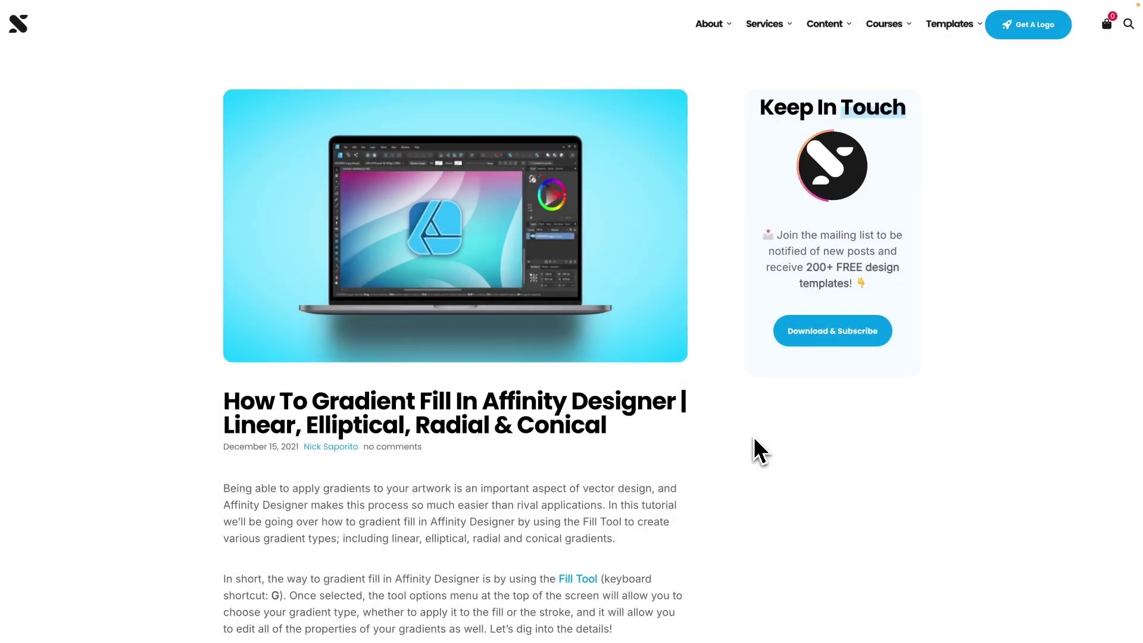
Scroll the gradient fill blog article past the video to the Table of Contents and gradient type images.
scroll(754, 439, down, 5)
scroll(754, 439, down, 10)
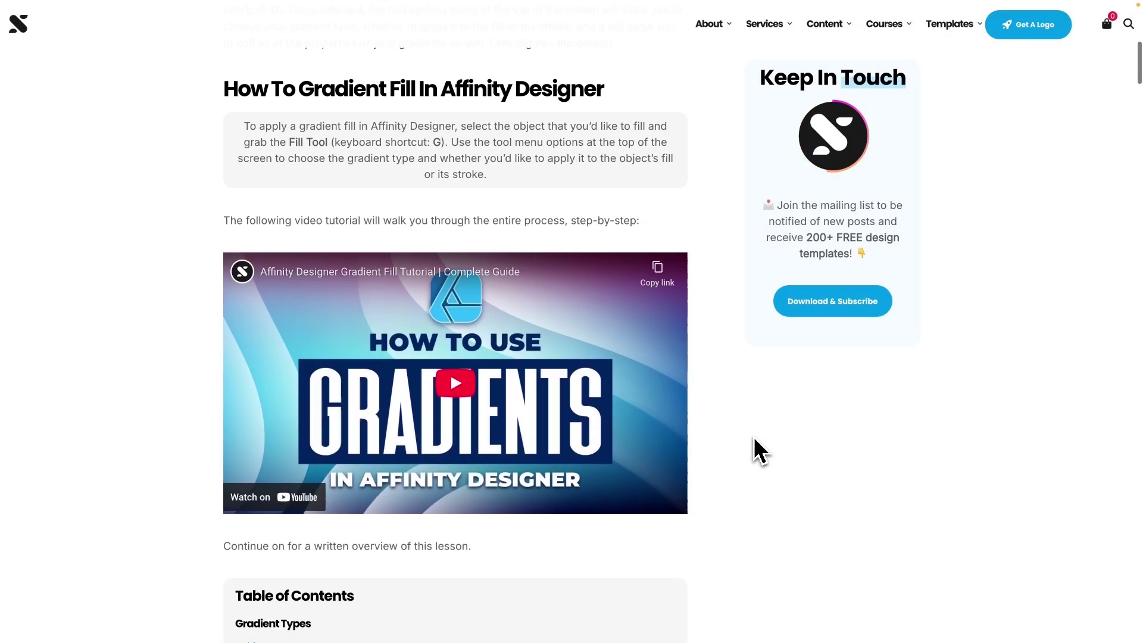
scroll(752, 440, down, 3)
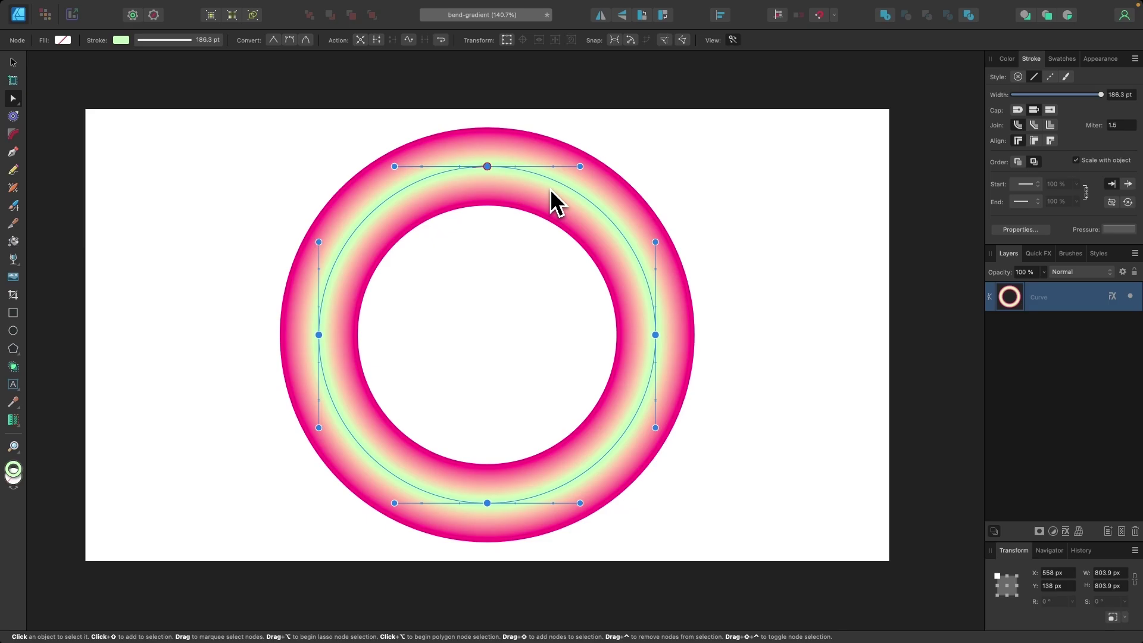
Bend the gradient ring by dragging its right node, undo to restore it, then start a new document.
click(805, 256)
click(637, 369)
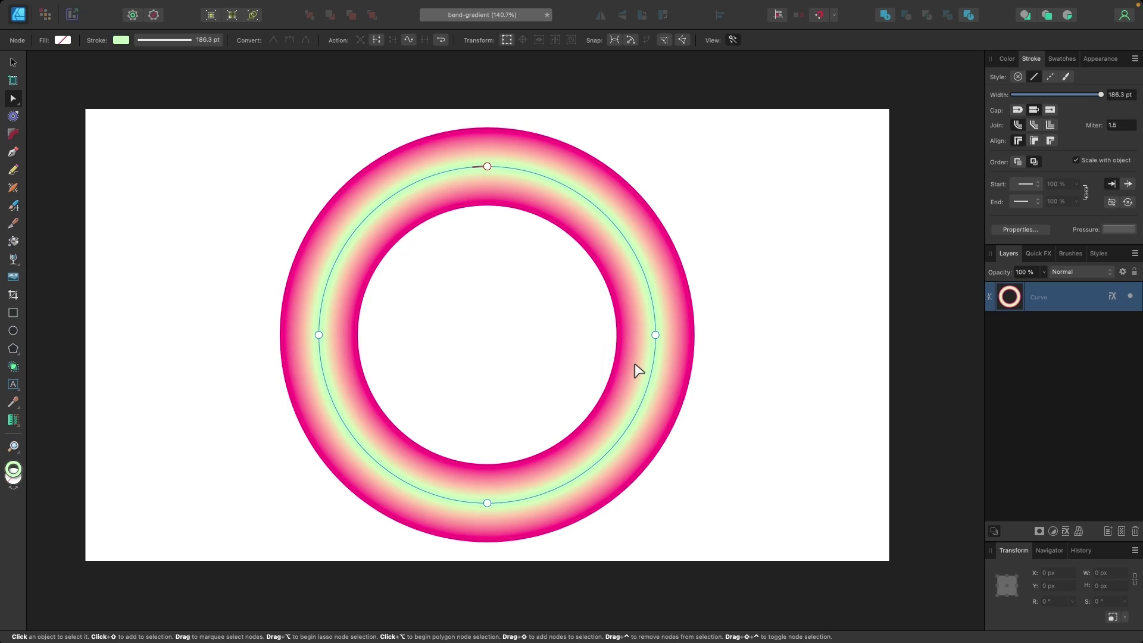
drag(656, 333, 695, 351)
key(super+z)
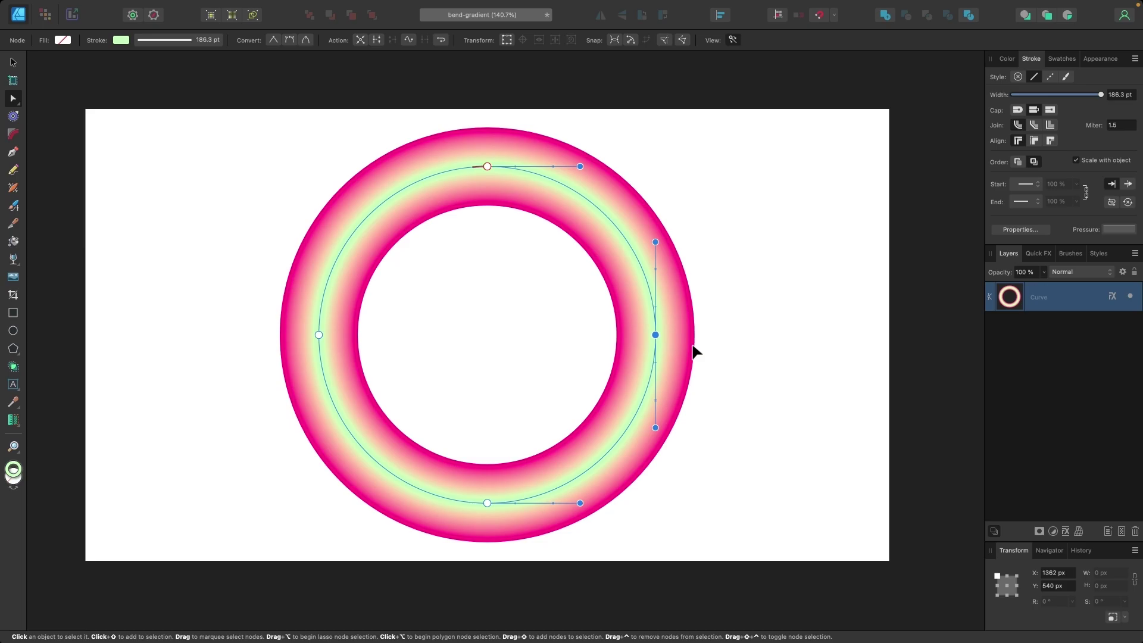
key(super+n)
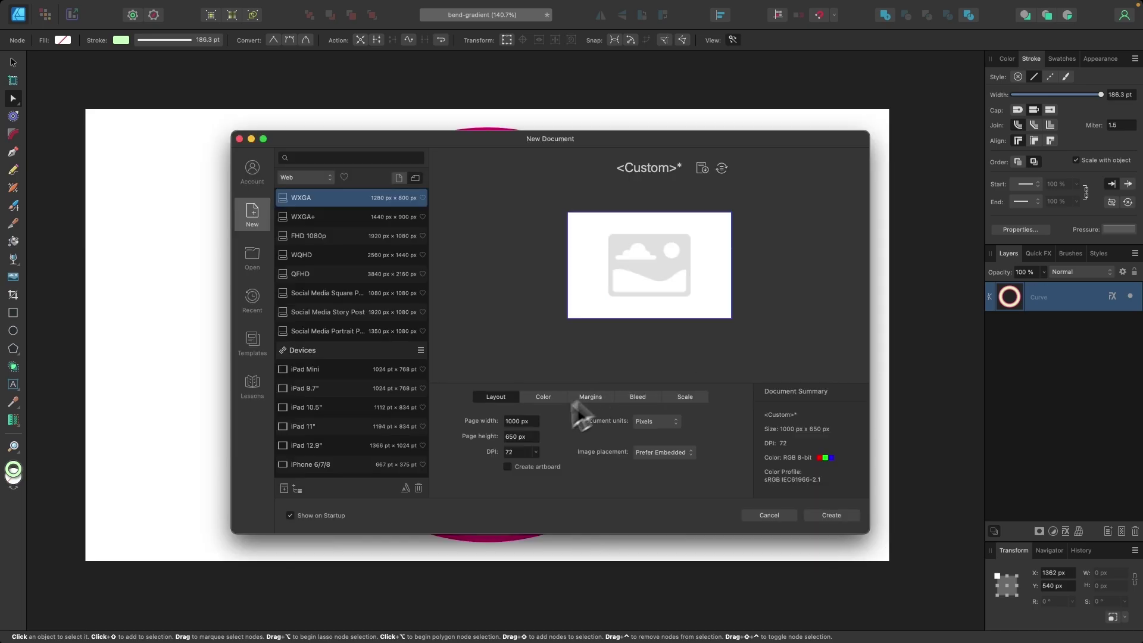
Make the page height match the 1000 px width and create the square document.
click(516, 438)
click(832, 516)
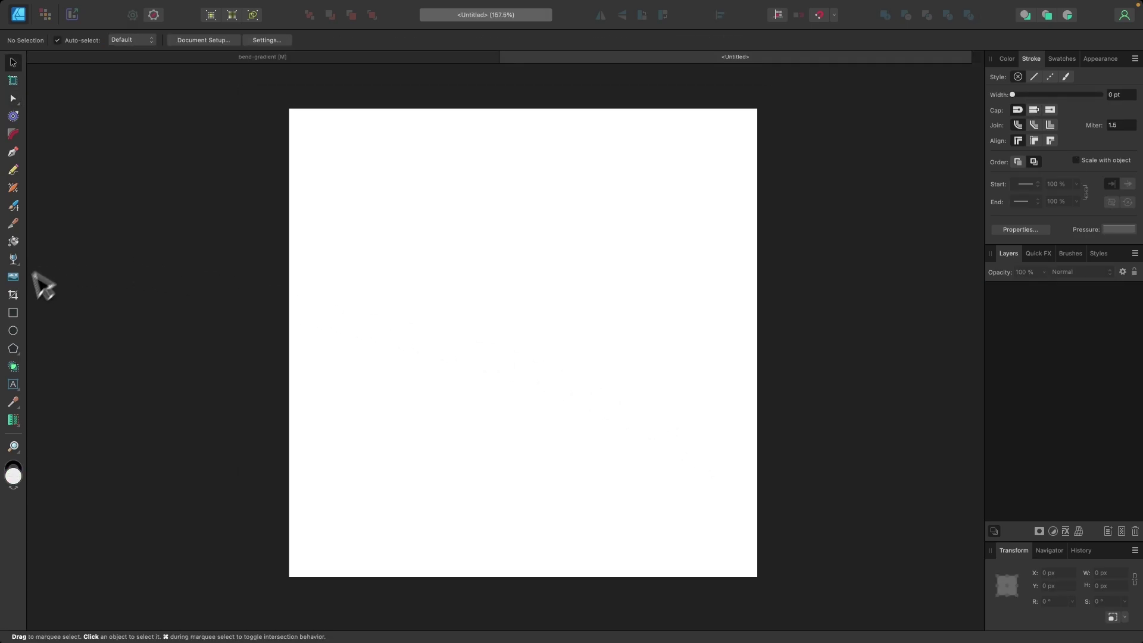
Draw a circle and centre it horizontally and vertically on the page.
click(14, 331)
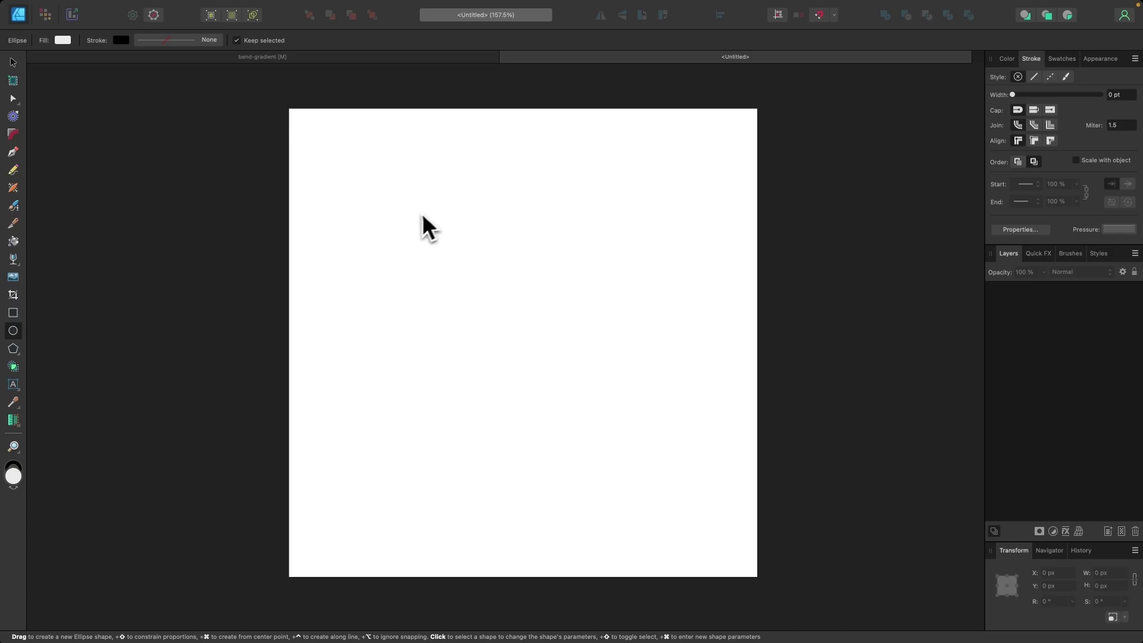
drag(396, 200, 700, 503)
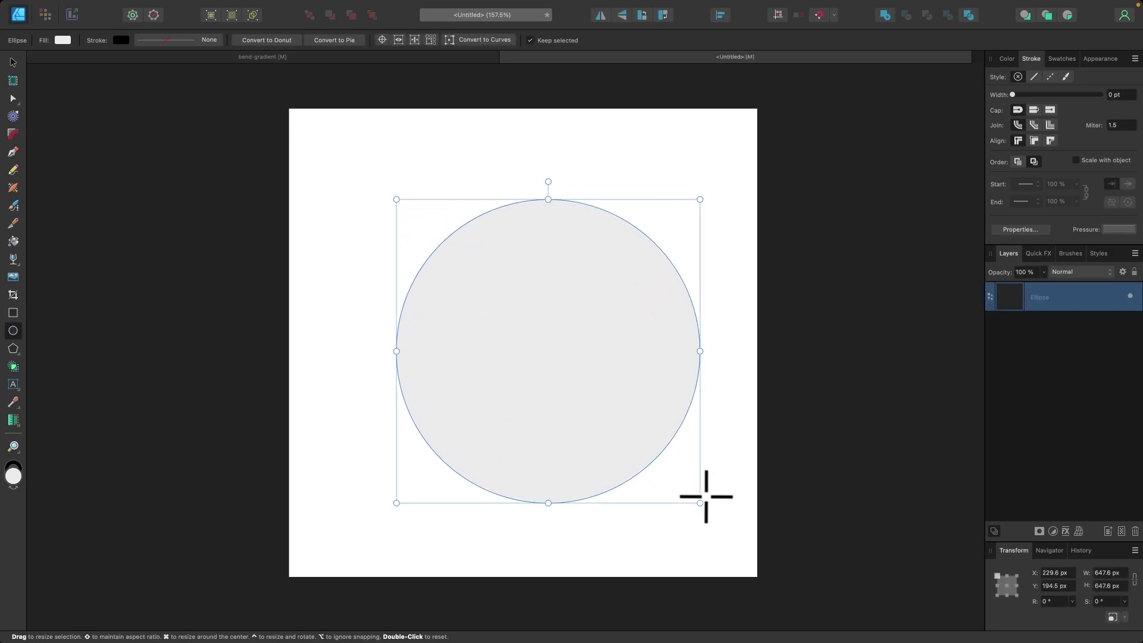
click(13, 62)
drag(546, 365, 526, 354)
click(663, 40)
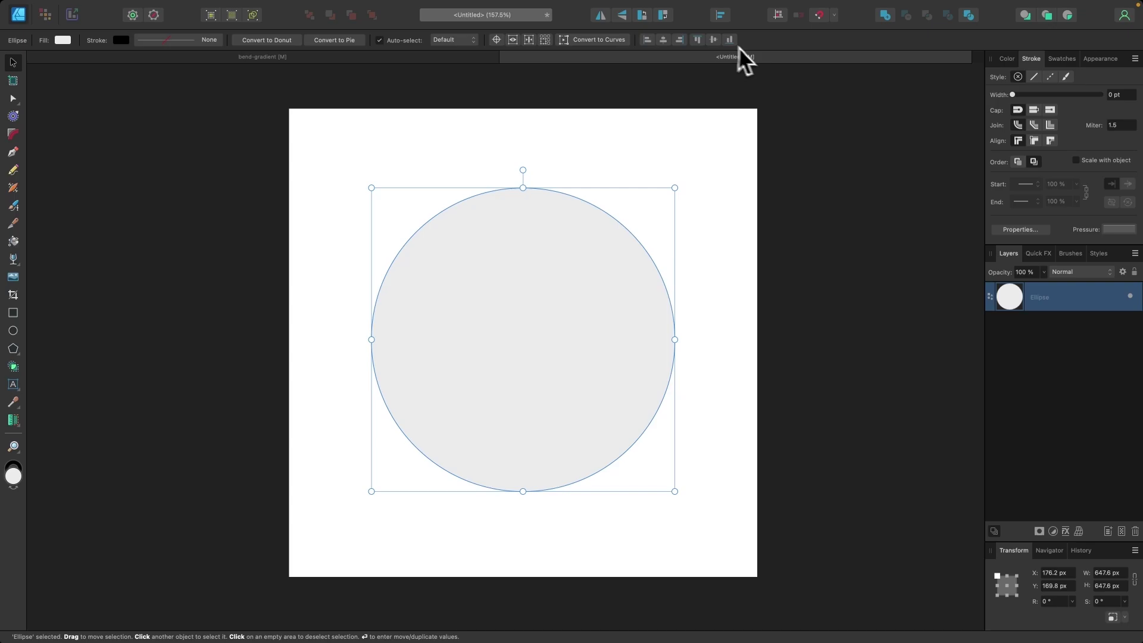
click(718, 41)
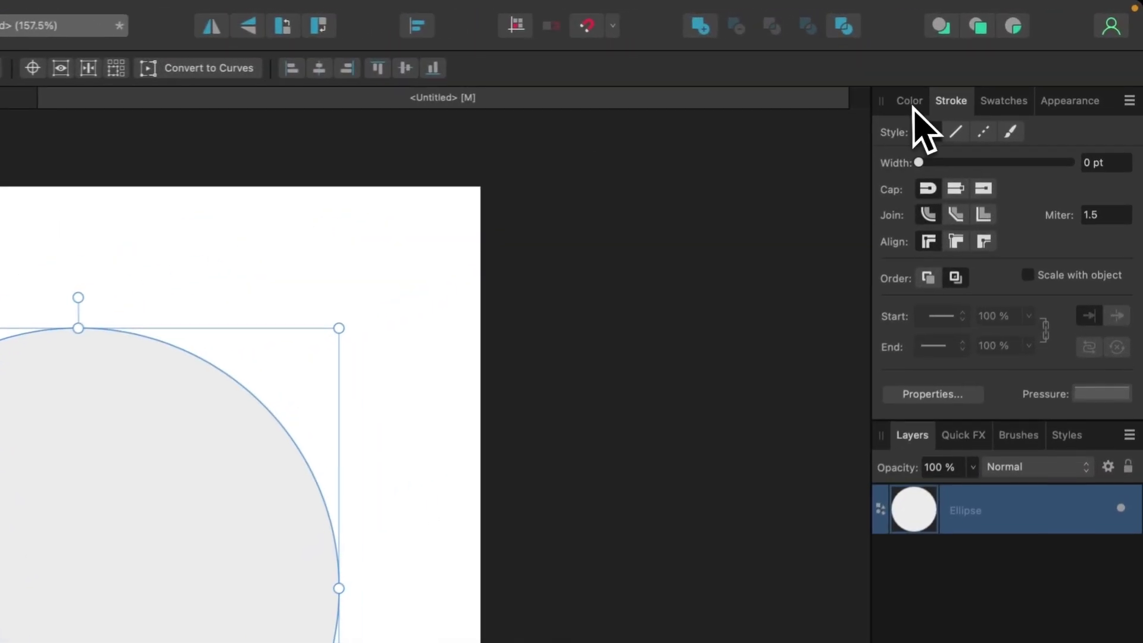
Remove the circle's fill and give it a black 150 pt stroke.
click(1008, 61)
click(882, 162)
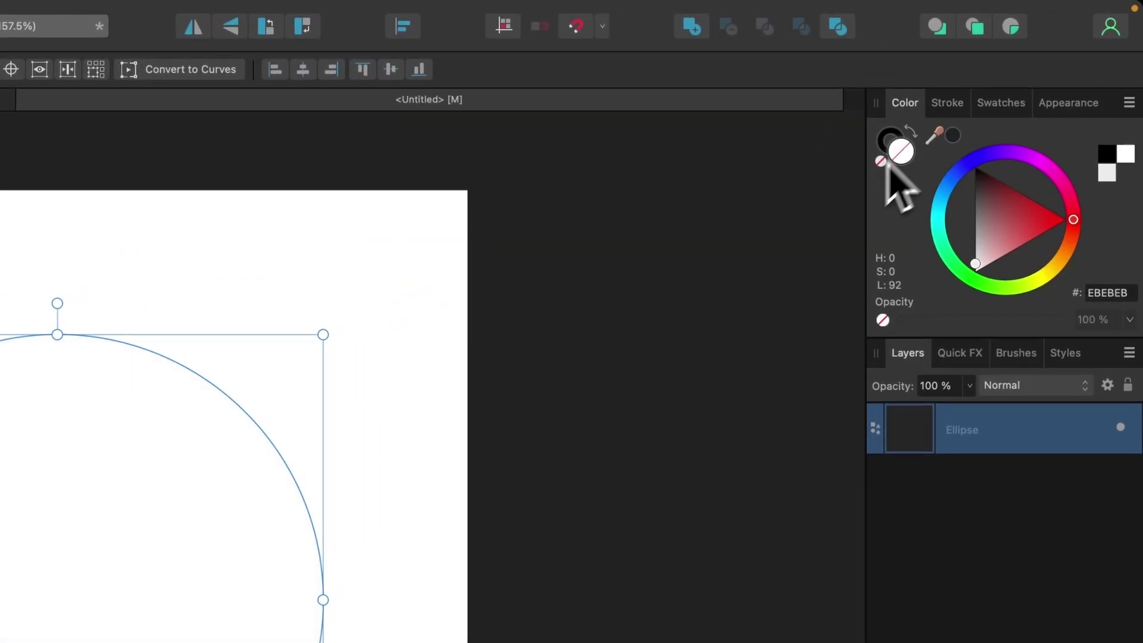
click(947, 111)
mouse_move(916, 163)
mouse_down()
mouse_move(994, 174)
mouse_move(1082, 143)
mouse_up()
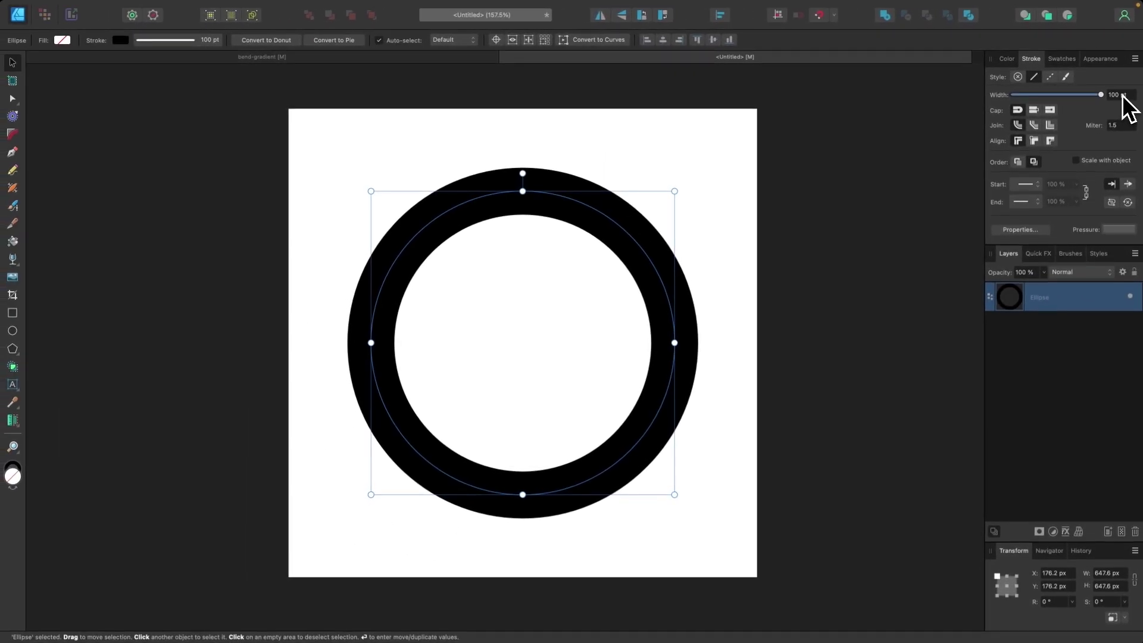
double_click(1110, 141)
text(150)
key(Return)
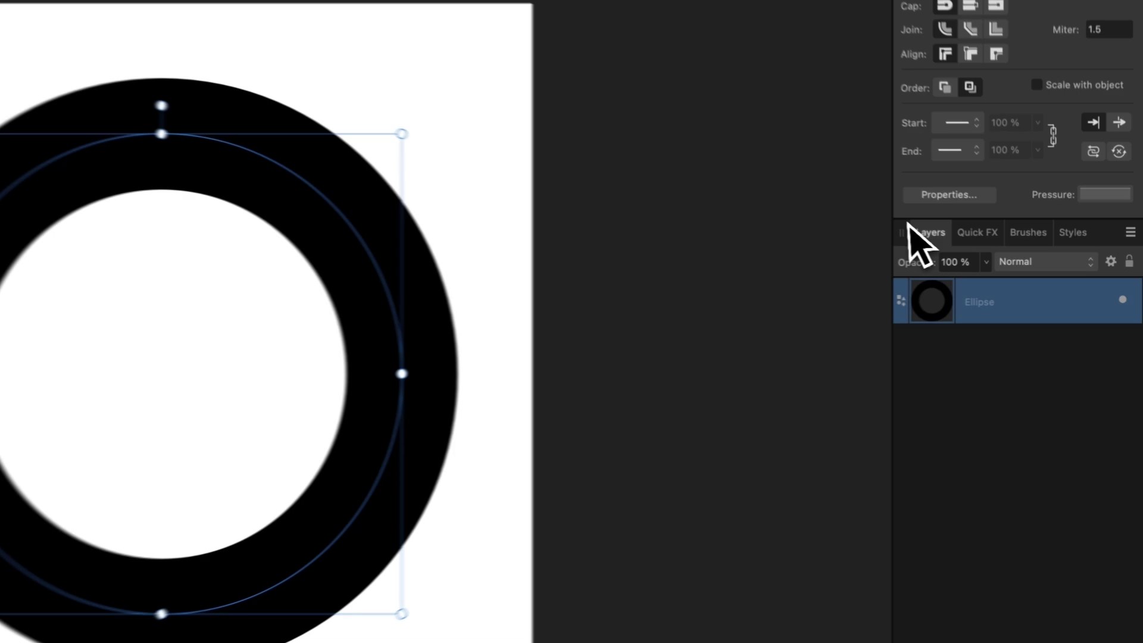
Enable the Quick FX Outline effect on the ring with a radius of about 27.8 px.
click(1037, 253)
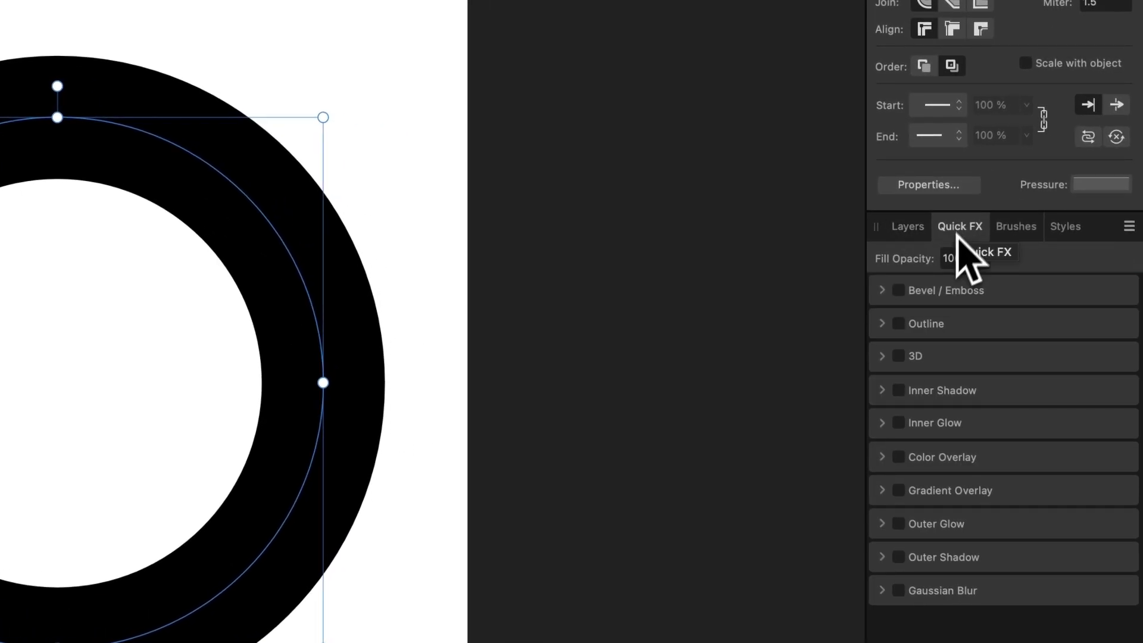
click(900, 327)
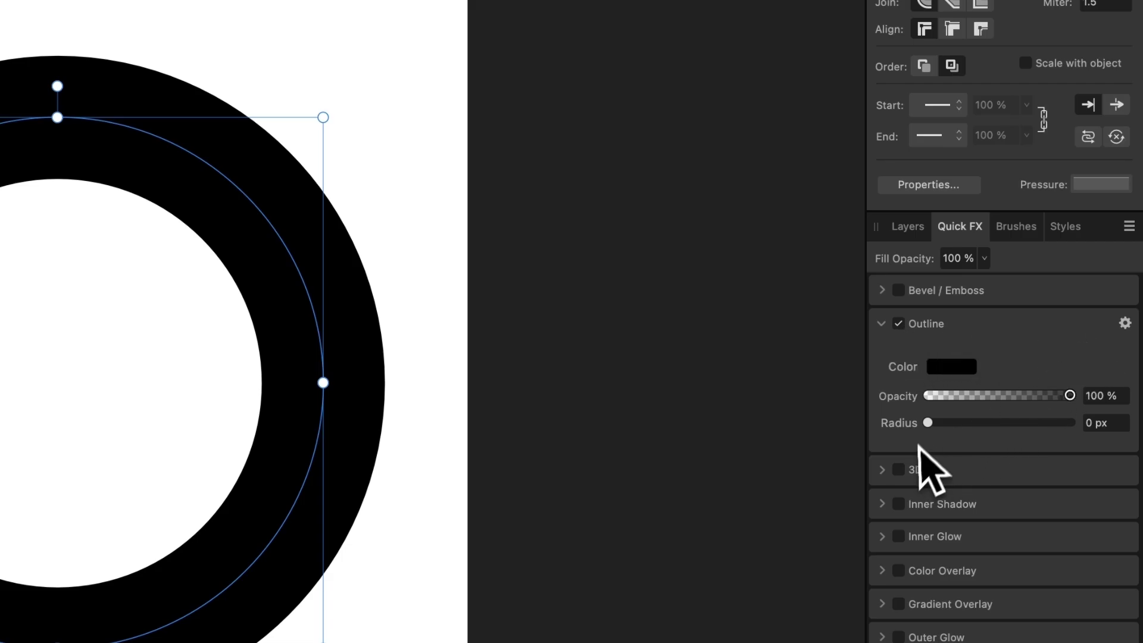
drag(929, 423, 1019, 423)
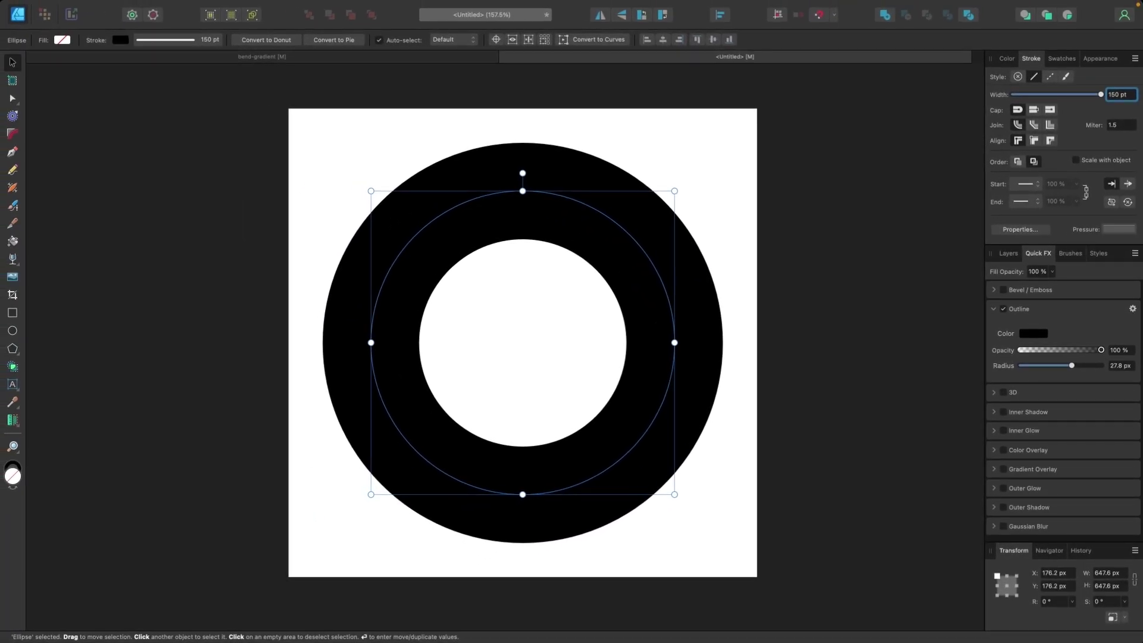
Open the full Outline settings in Layer Effects and move the window off the ring.
click(1132, 308)
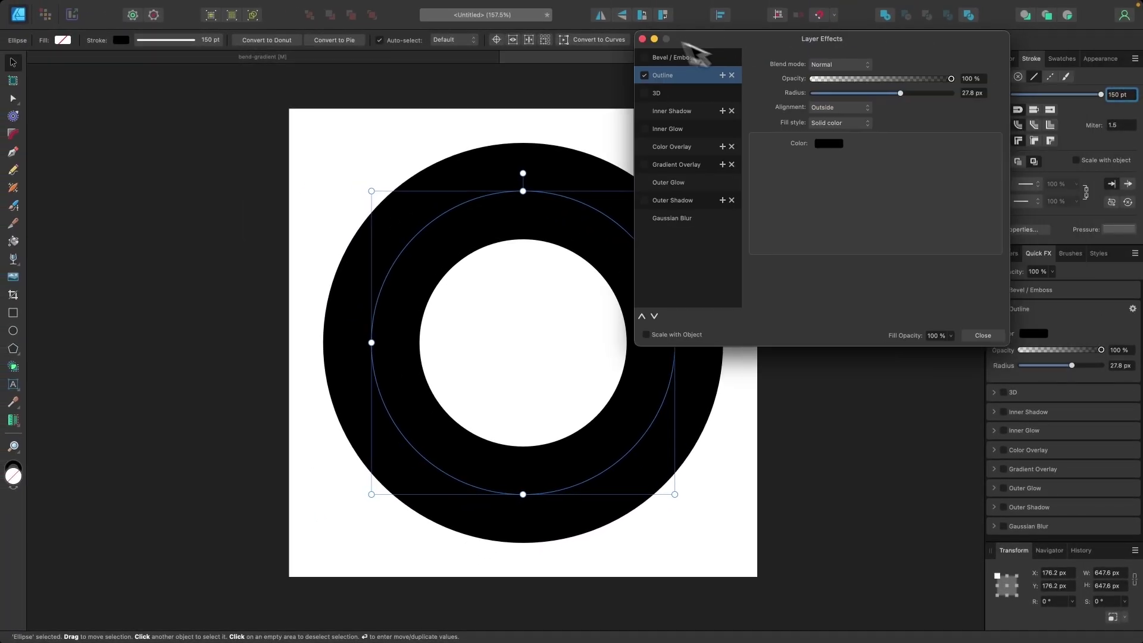
drag(727, 56, 722, 191)
scroll(417, 274, right, 2)
scroll(411, 265, right, 4)
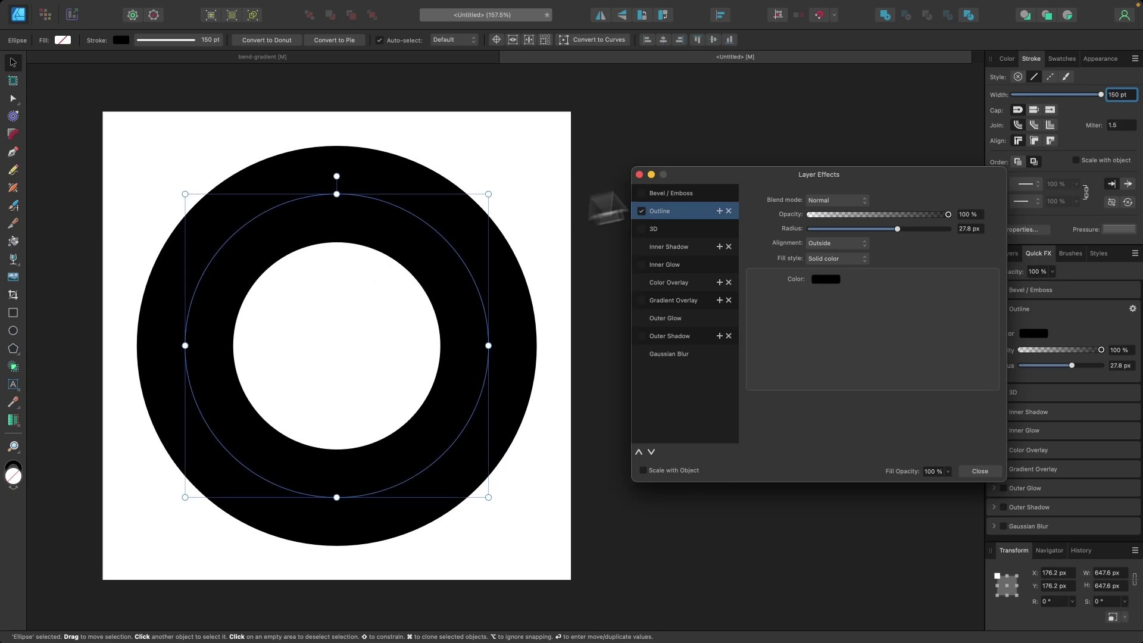
drag(773, 177, 733, 188)
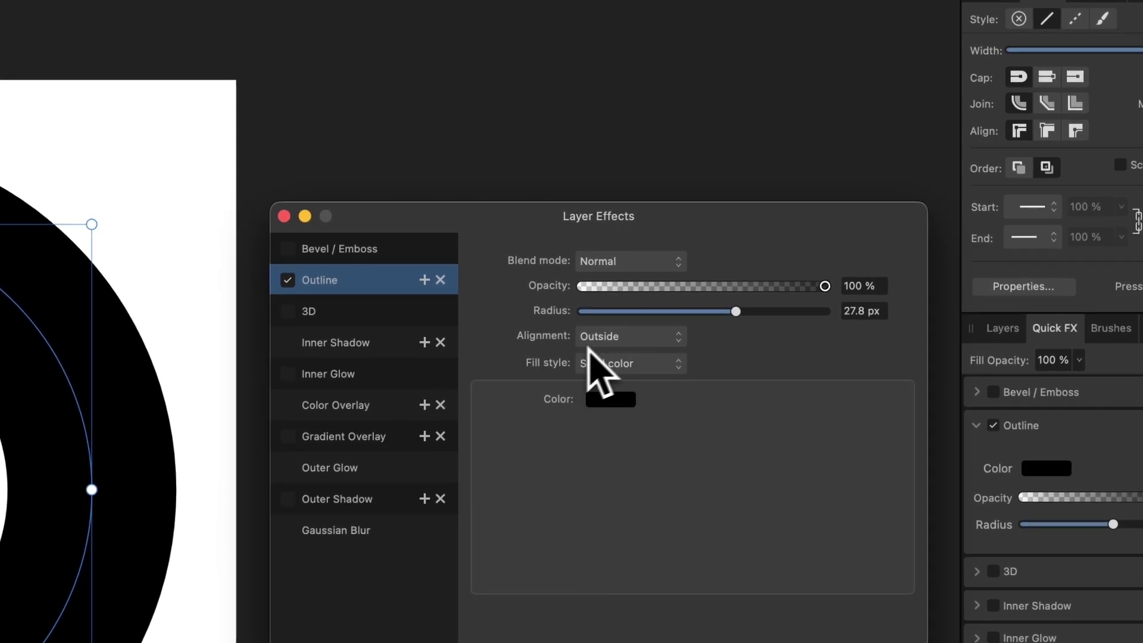
Set the outline to Inside alignment with a Contour gradient fill at 77.8 px radius.
click(607, 338)
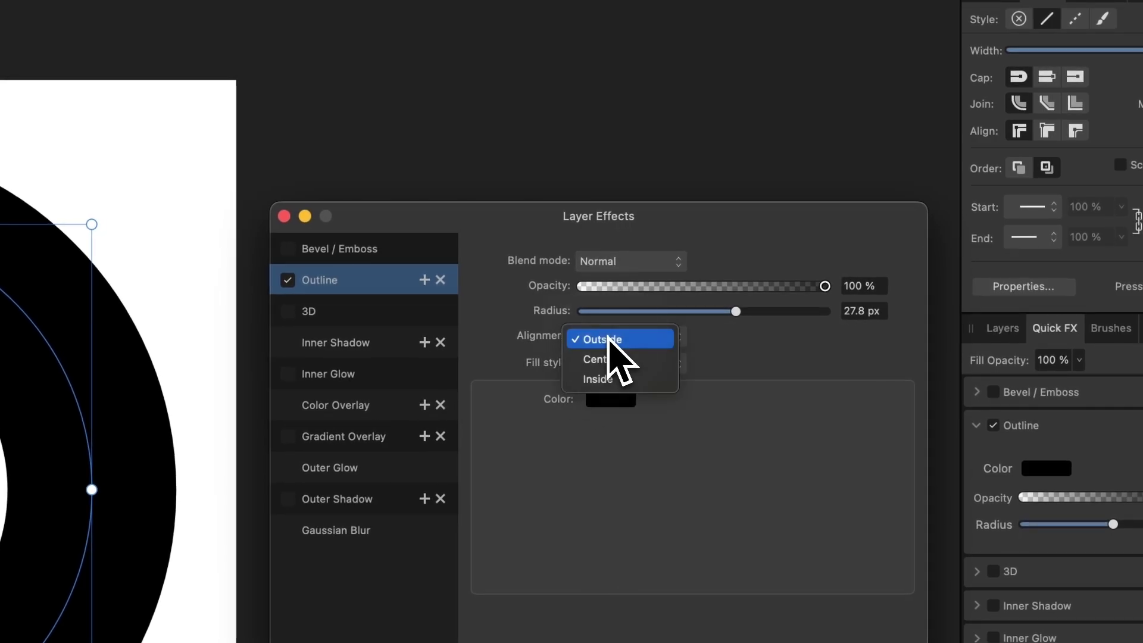
click(596, 381)
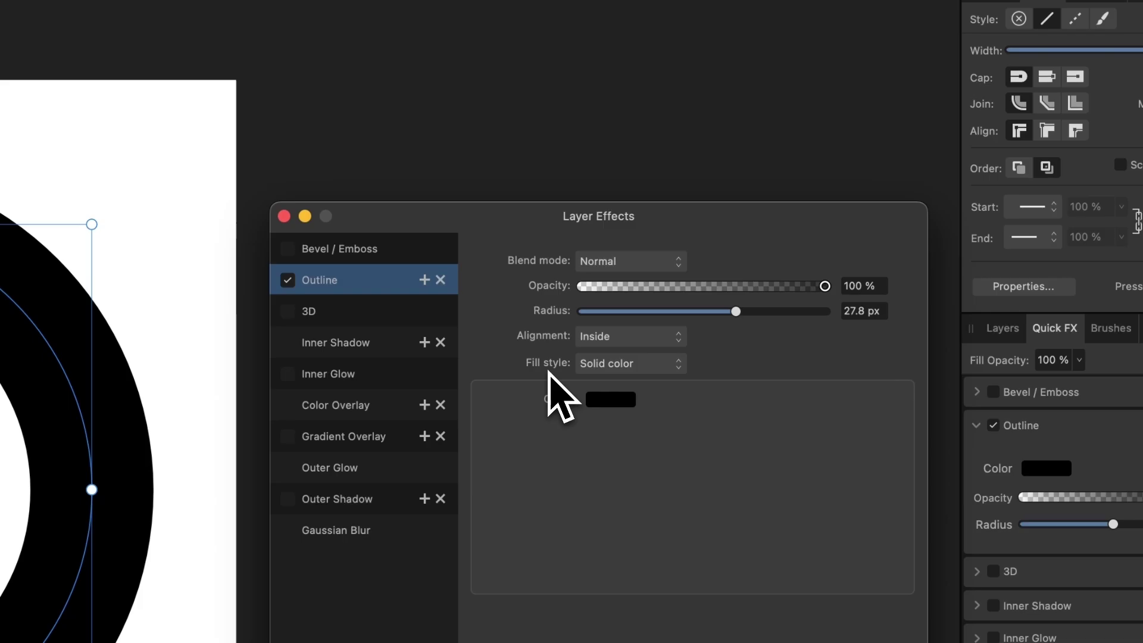
click(608, 364)
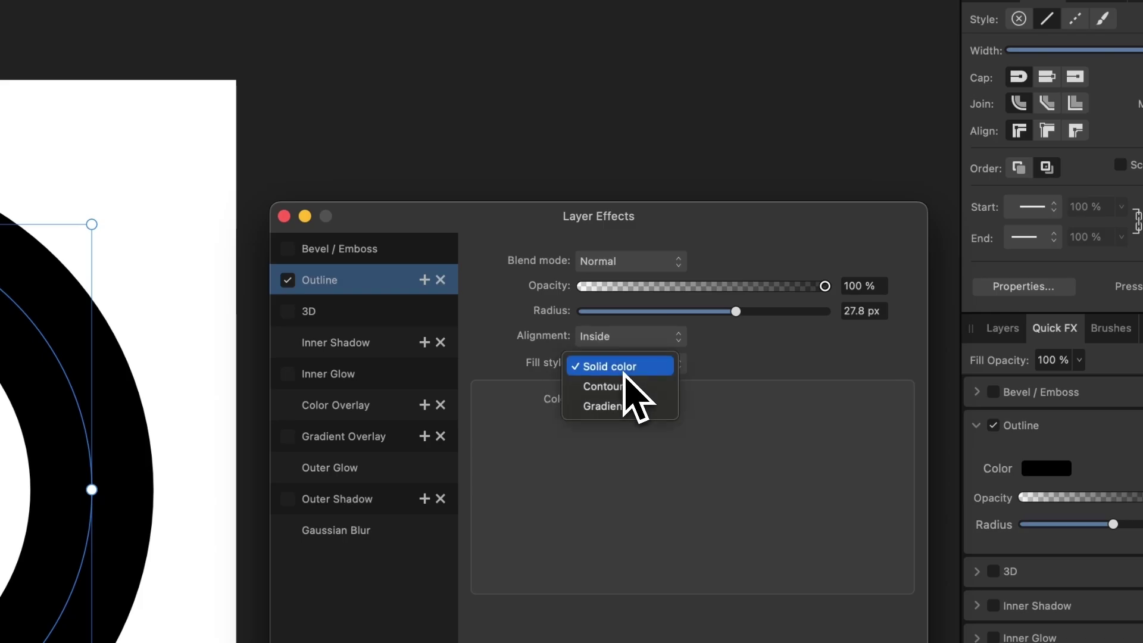
click(619, 387)
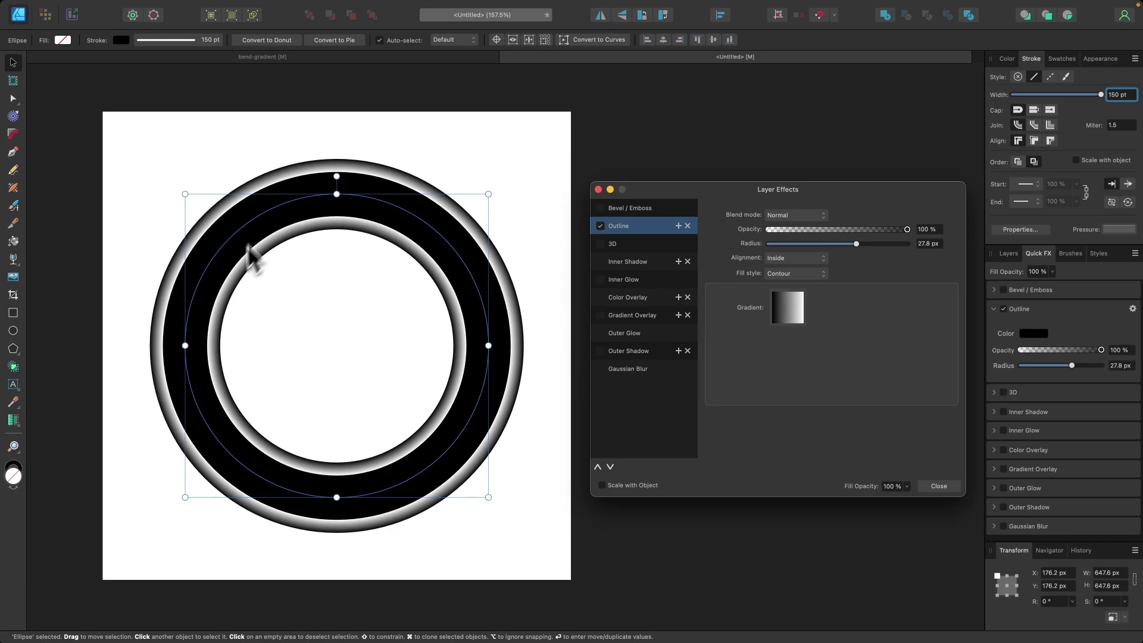
drag(856, 244, 894, 252)
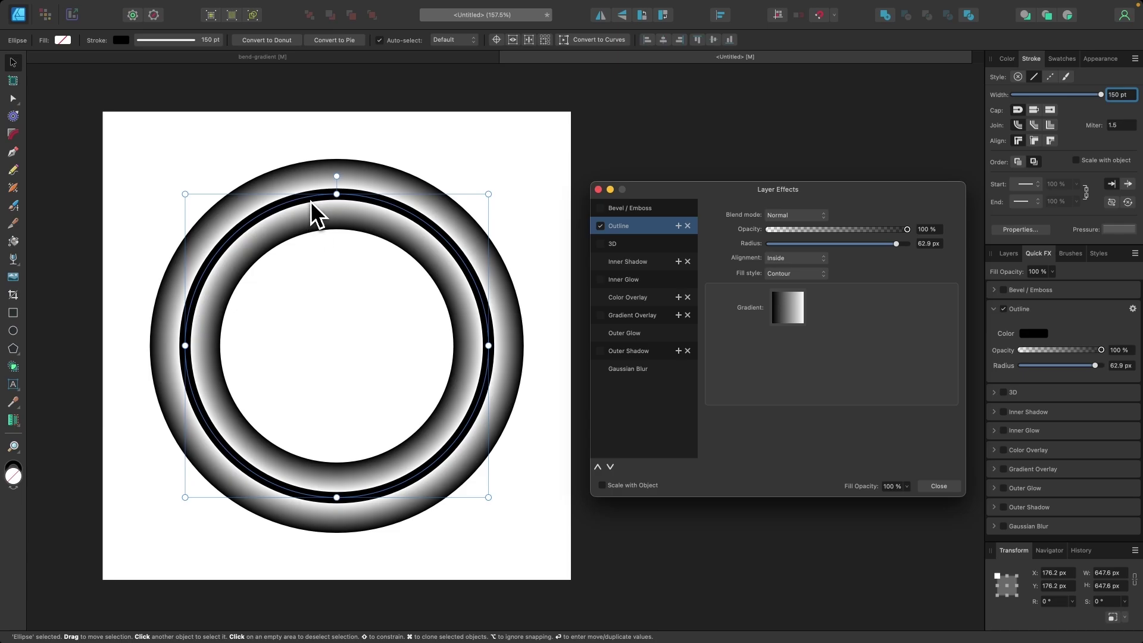
drag(899, 246, 903, 244)
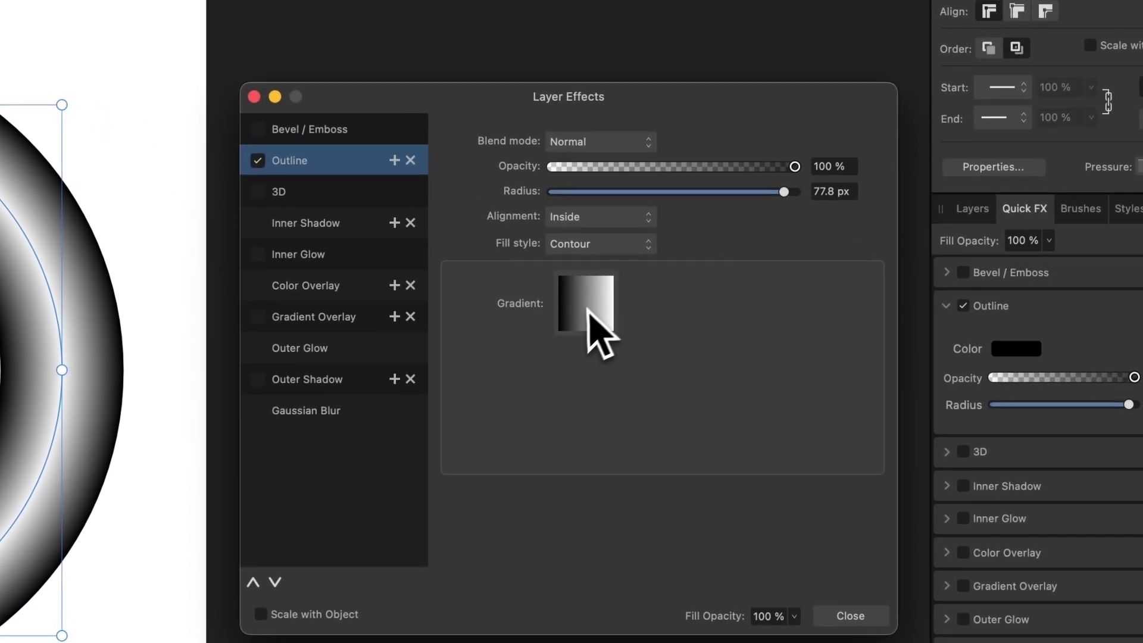
Recolour the outline gradient from pink FF0058 to mint B3FFDB.
click(589, 311)
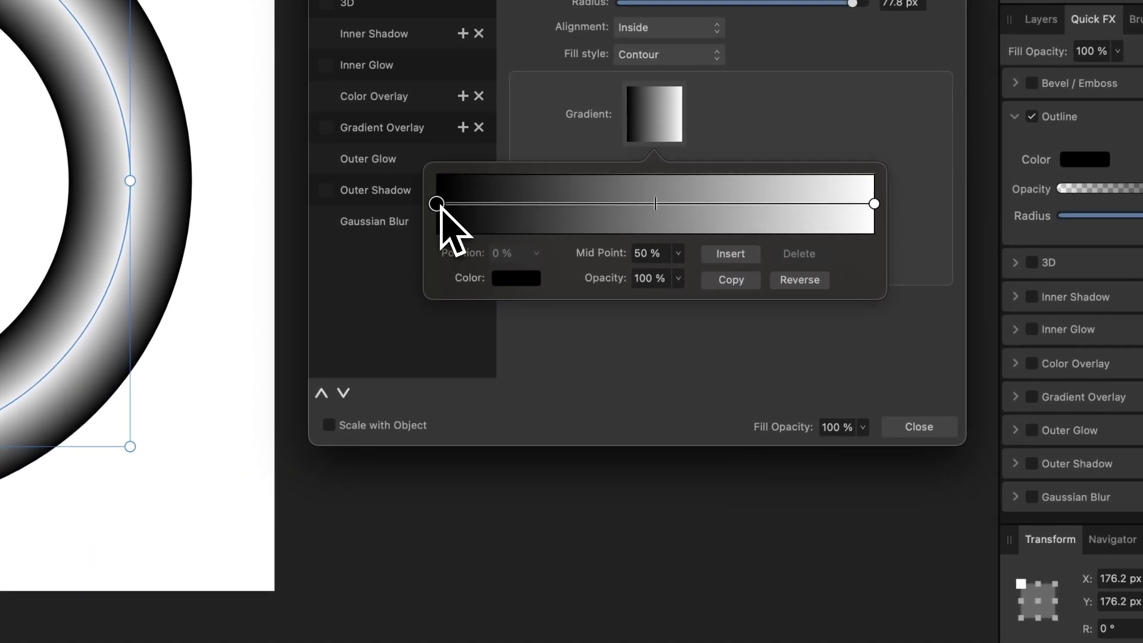
click(516, 279)
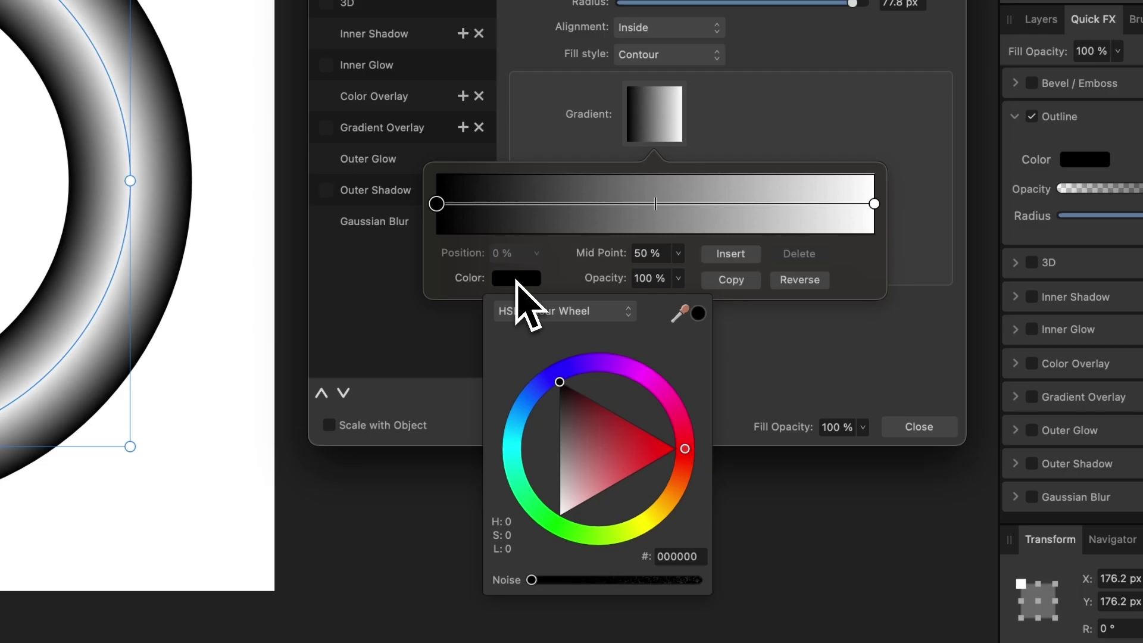
drag(684, 449, 686, 419)
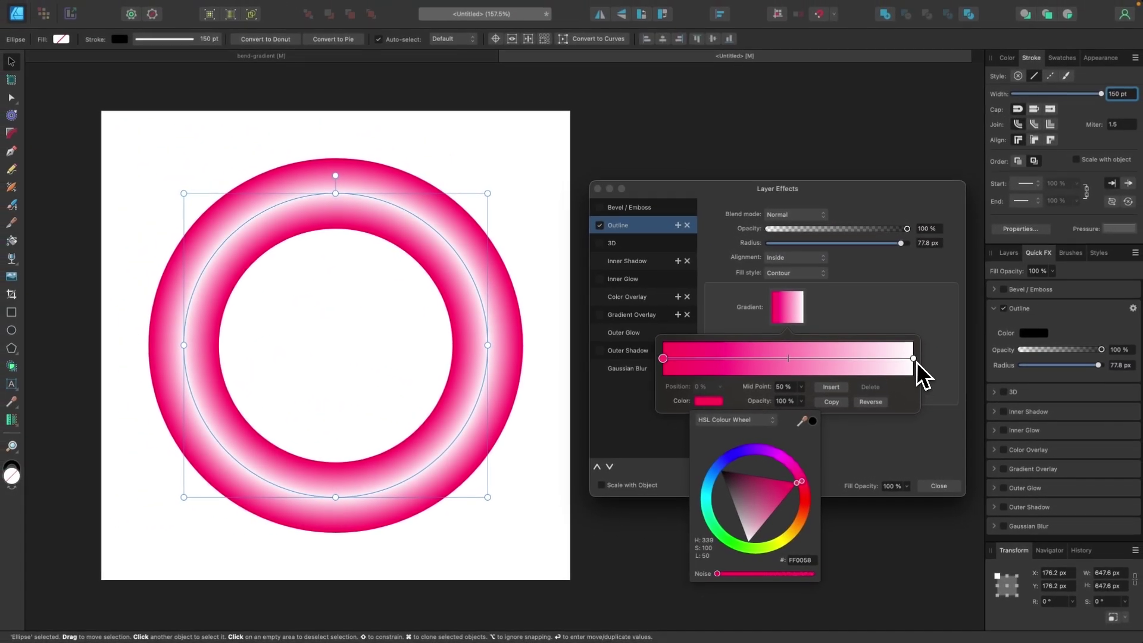
click(916, 361)
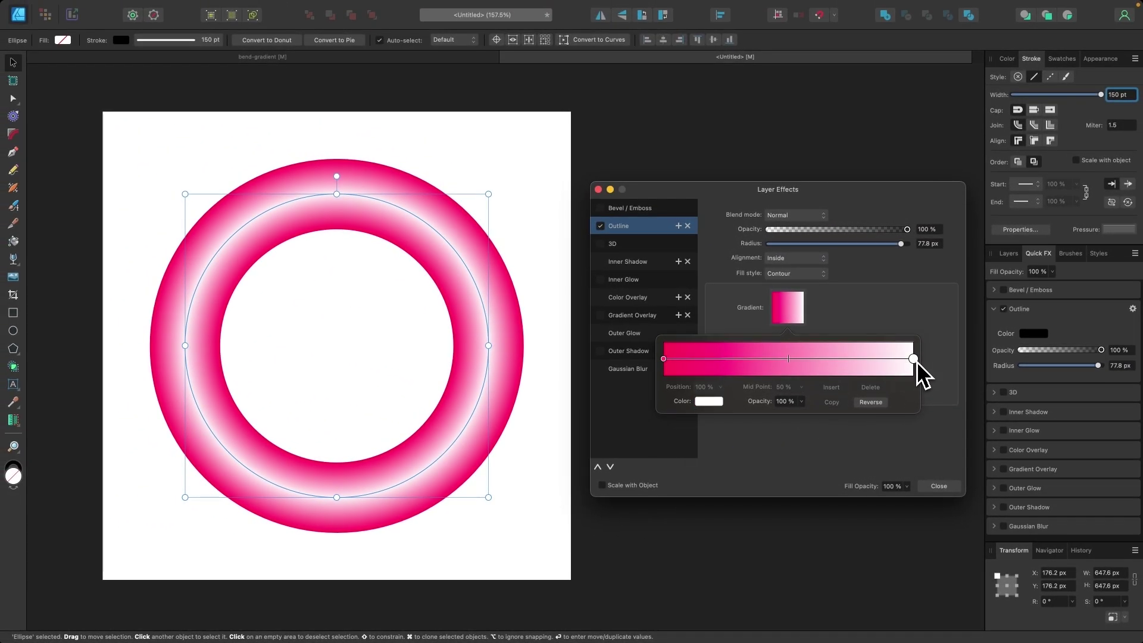
click(709, 402)
drag(716, 529, 711, 538)
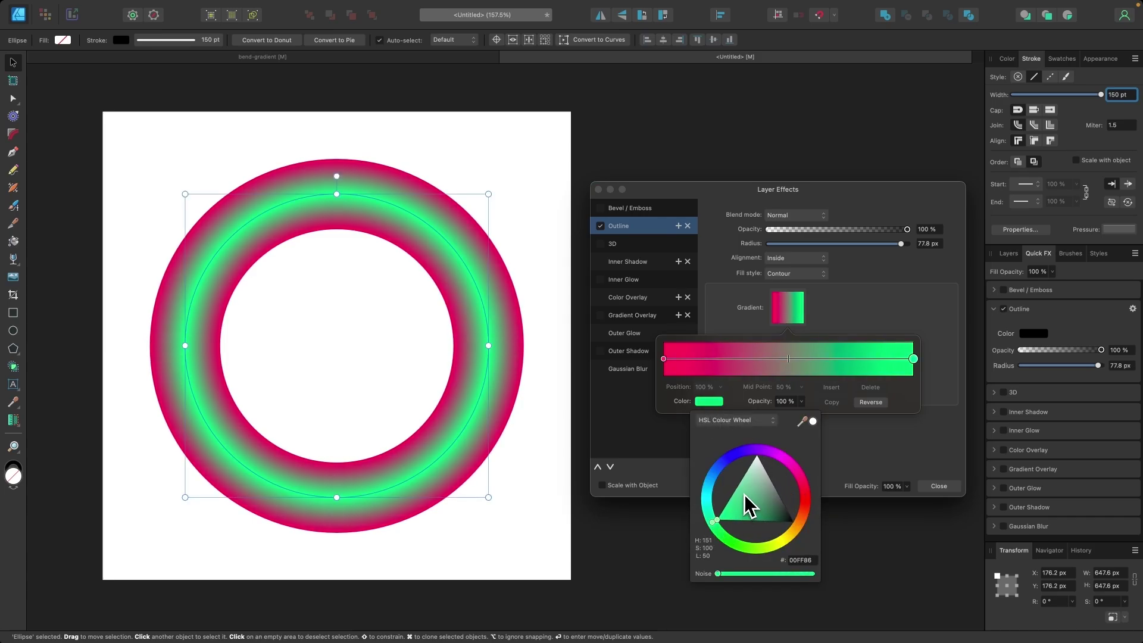
drag(744, 493, 742, 478)
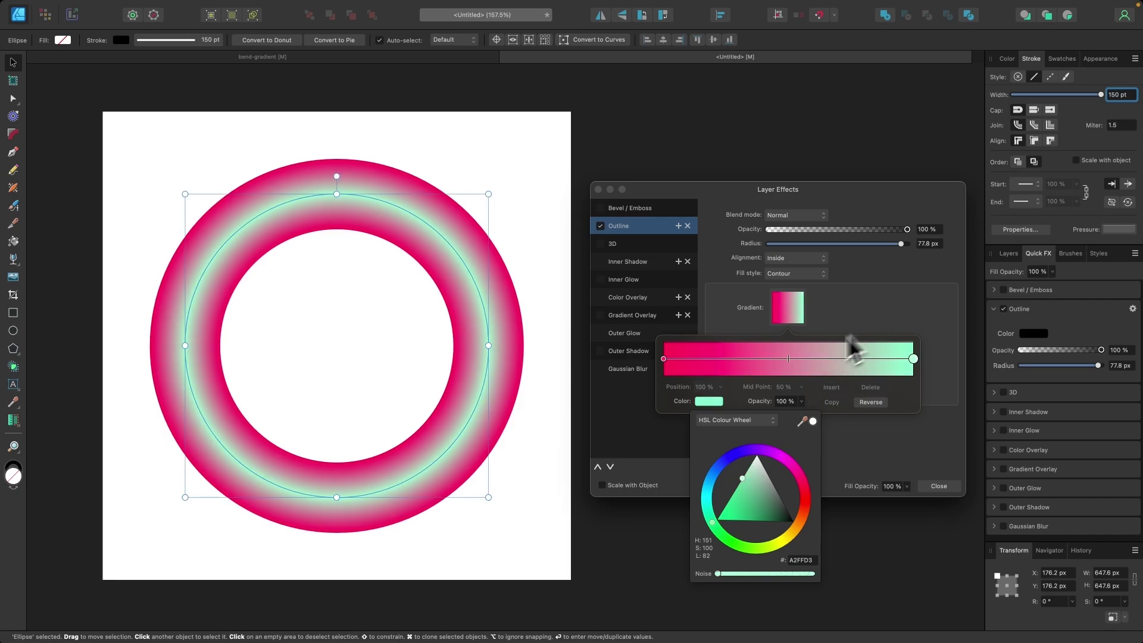
Shift the pink-to-mint mid point to 49% so the mint band narrows.
click(788, 358)
drag(788, 359, 778, 361)
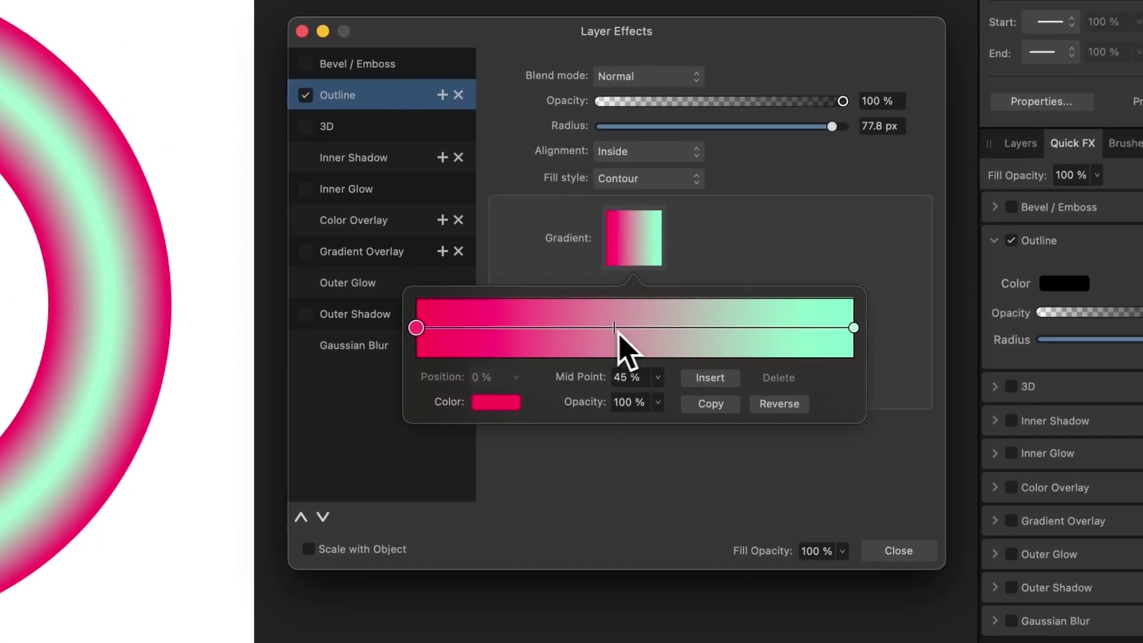
drag(617, 333, 658, 342)
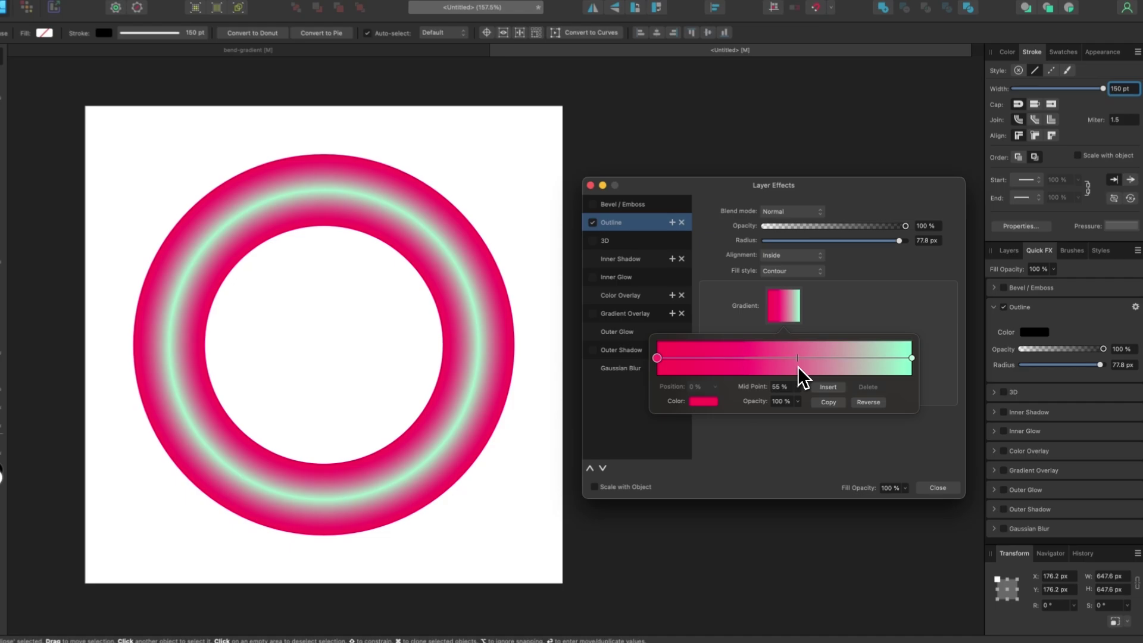
mouse_move(798, 365)
mouse_down()
mouse_move(785, 372)
mouse_move(899, 369)
mouse_move(728, 368)
mouse_move(823, 369)
mouse_move(790, 375)
mouse_up()
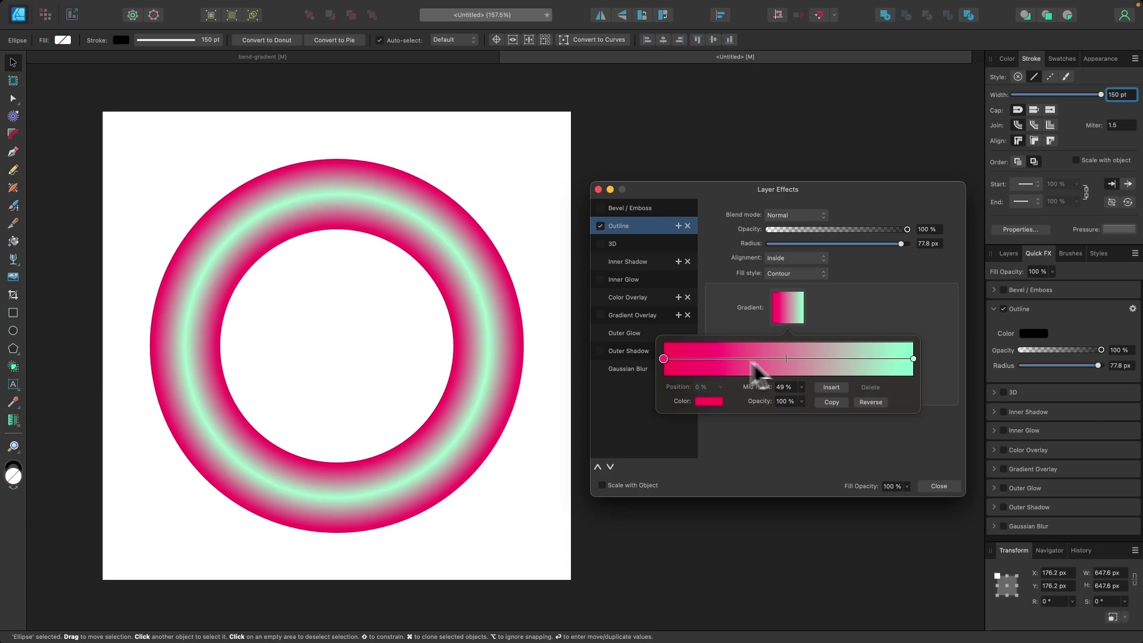
Add a purple stop near the start of the contour gradient.
click(701, 359)
click(706, 402)
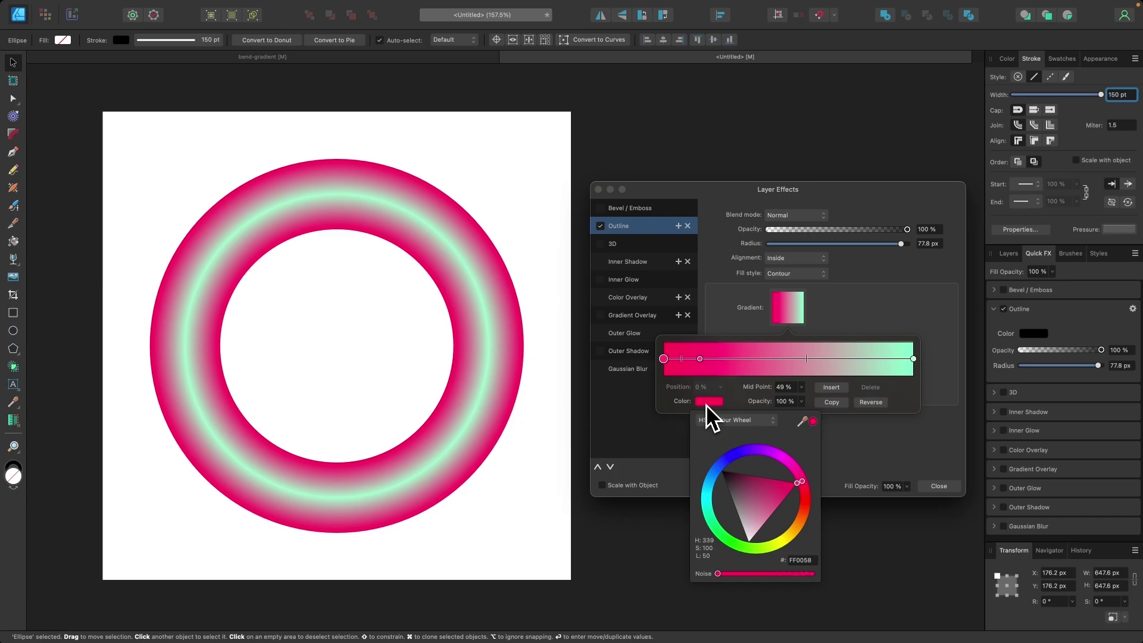
drag(802, 479, 741, 482)
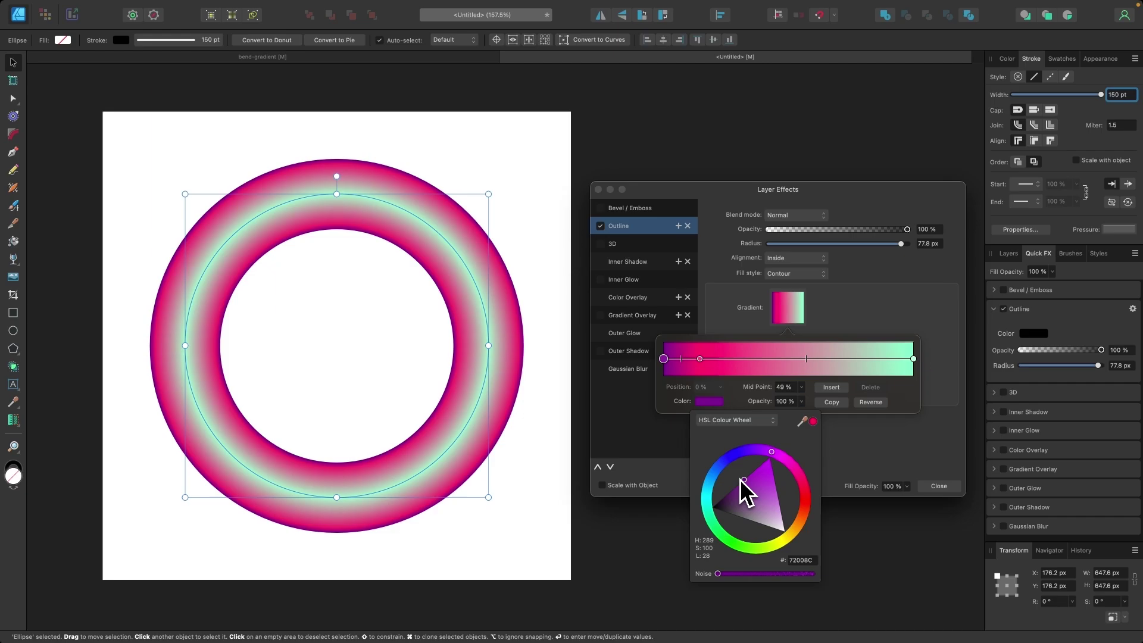
Move the pink stop to 40%, widen the mint band, and slightly reduce the outline radius.
click(806, 360)
drag(807, 359, 838, 362)
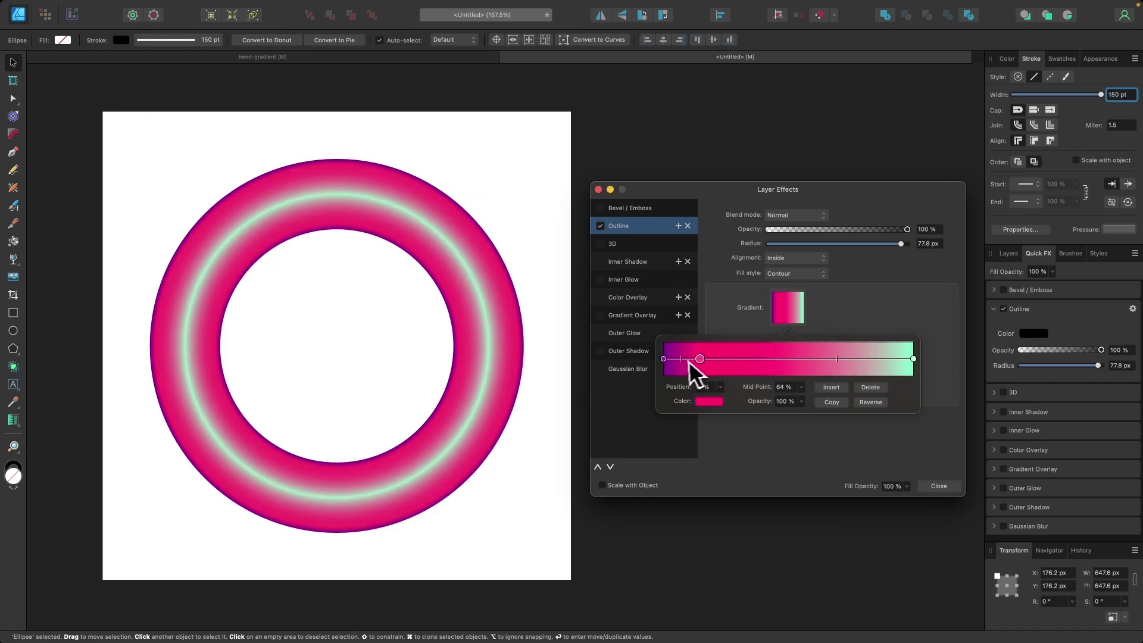
mouse_move(699, 359)
mouse_down()
mouse_move(768, 366)
mouse_move(698, 361)
mouse_move(756, 362)
mouse_move(745, 361)
mouse_up()
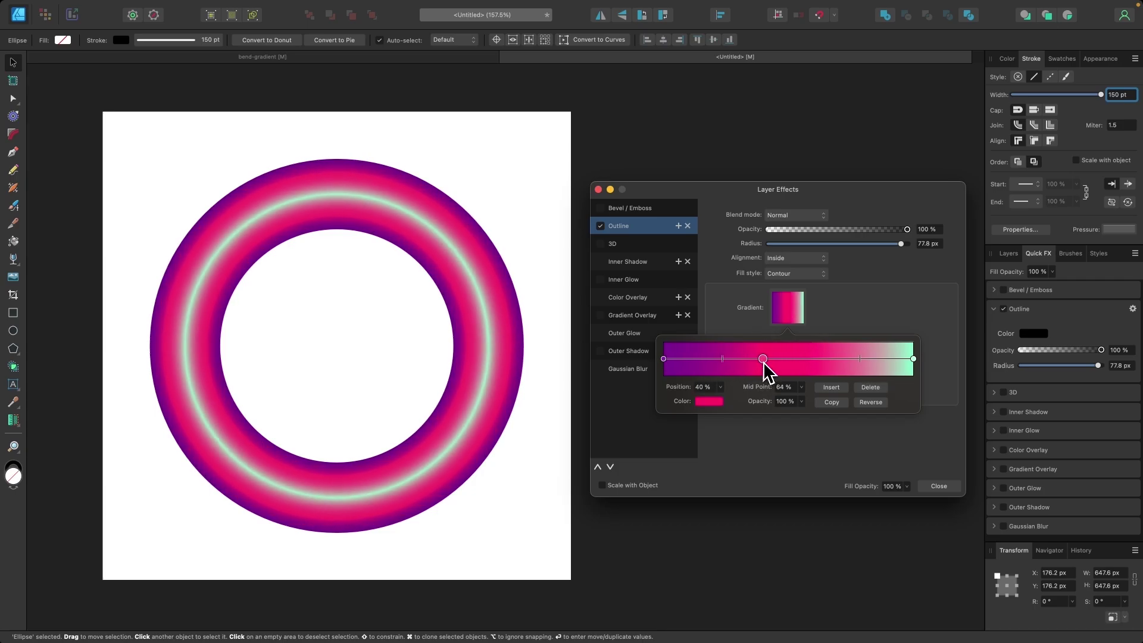
mouse_move(860, 359)
mouse_down()
mouse_move(825, 366)
mouse_move(834, 360)
mouse_up()
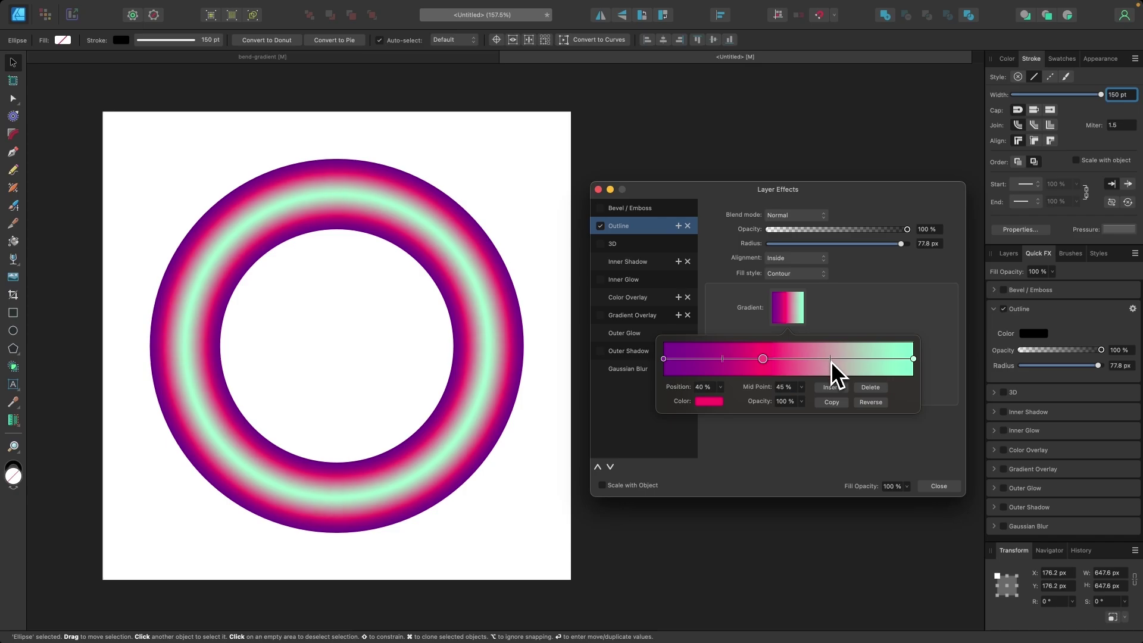
drag(901, 244, 901, 244)
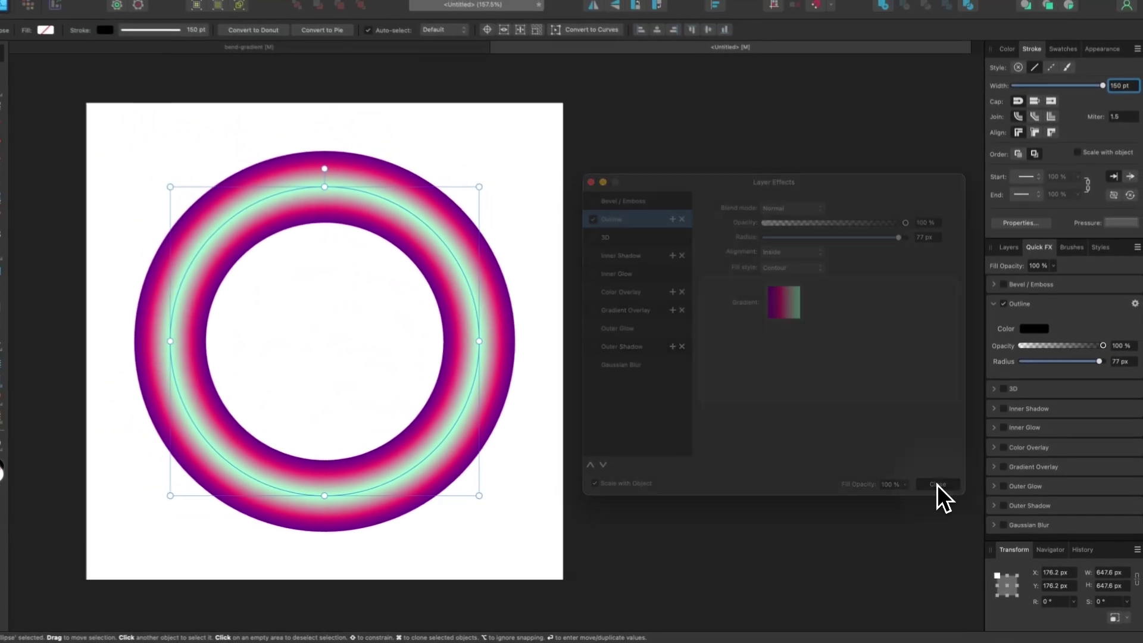
Close Layer Effects and shrink the ring to 549.9 px, scaling the outline radius to 66.4 px.
click(937, 483)
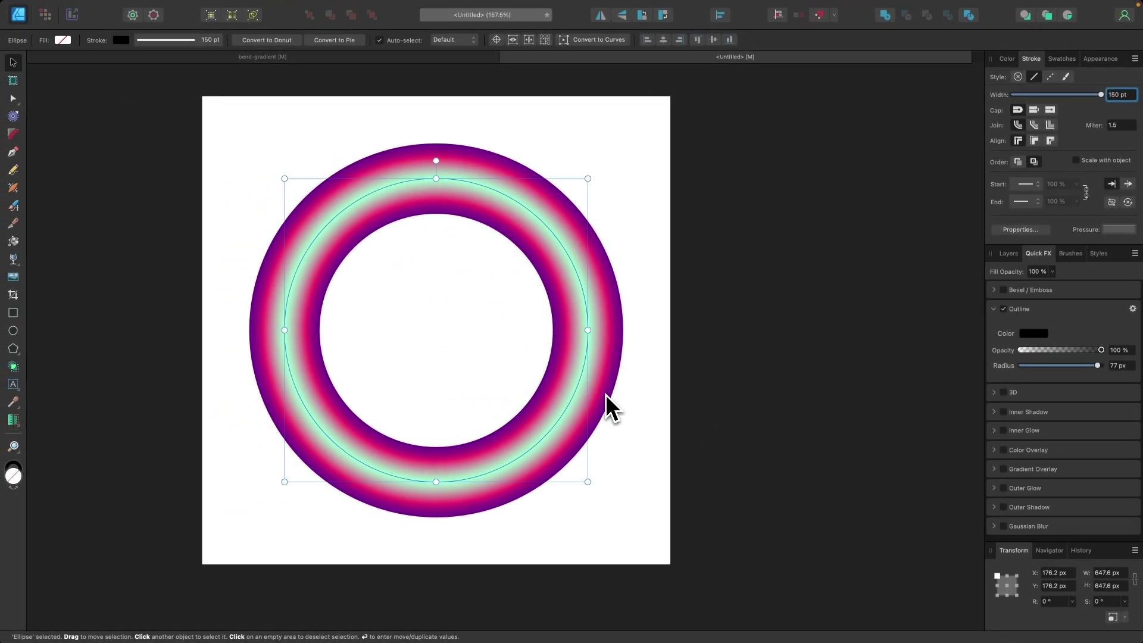
drag(589, 331, 541, 359)
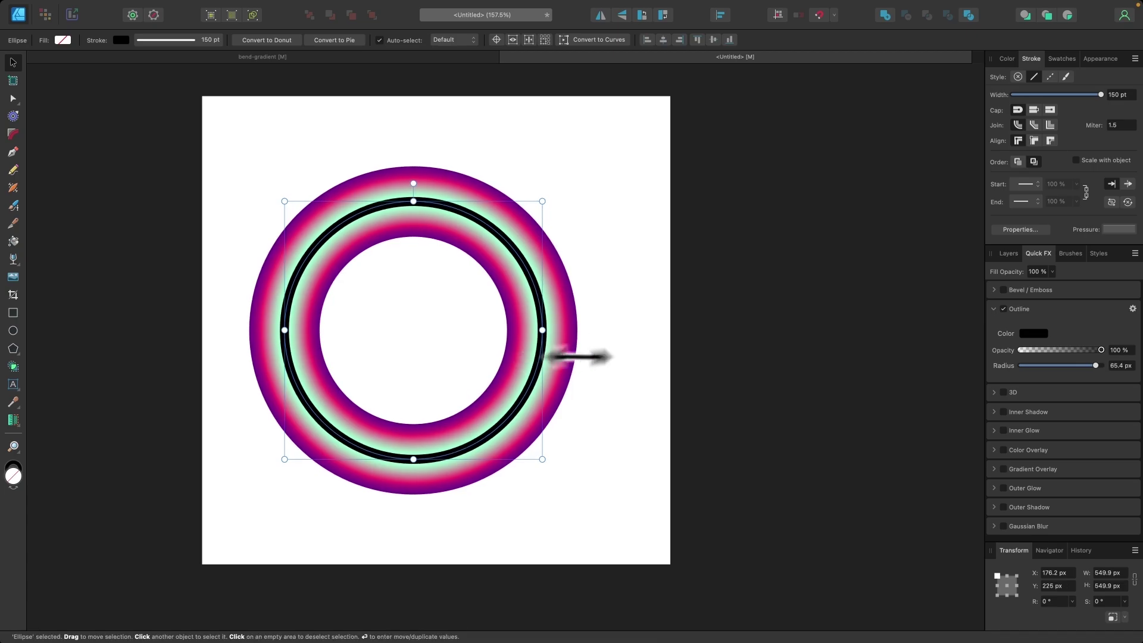
click(1133, 309)
click(800, 324)
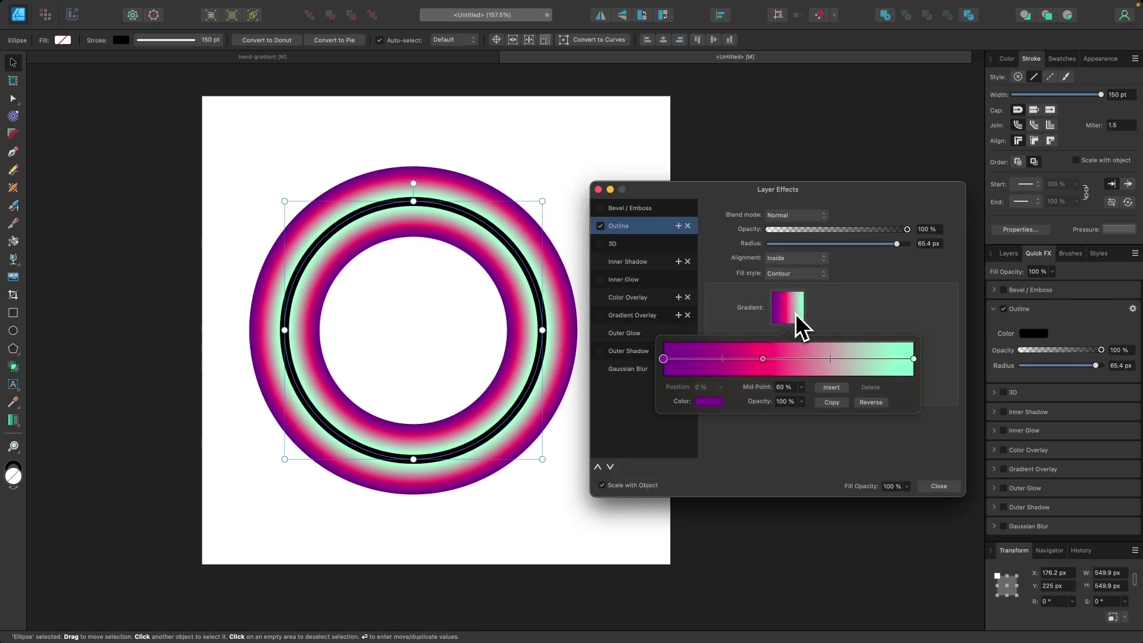
click(913, 358)
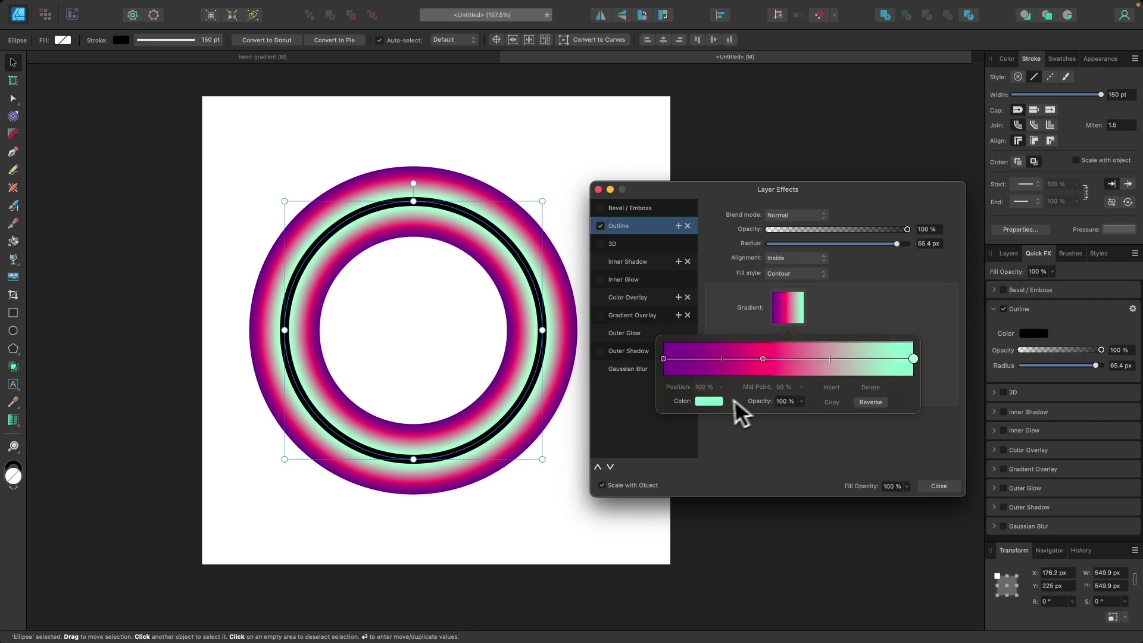
click(718, 401)
click(744, 422)
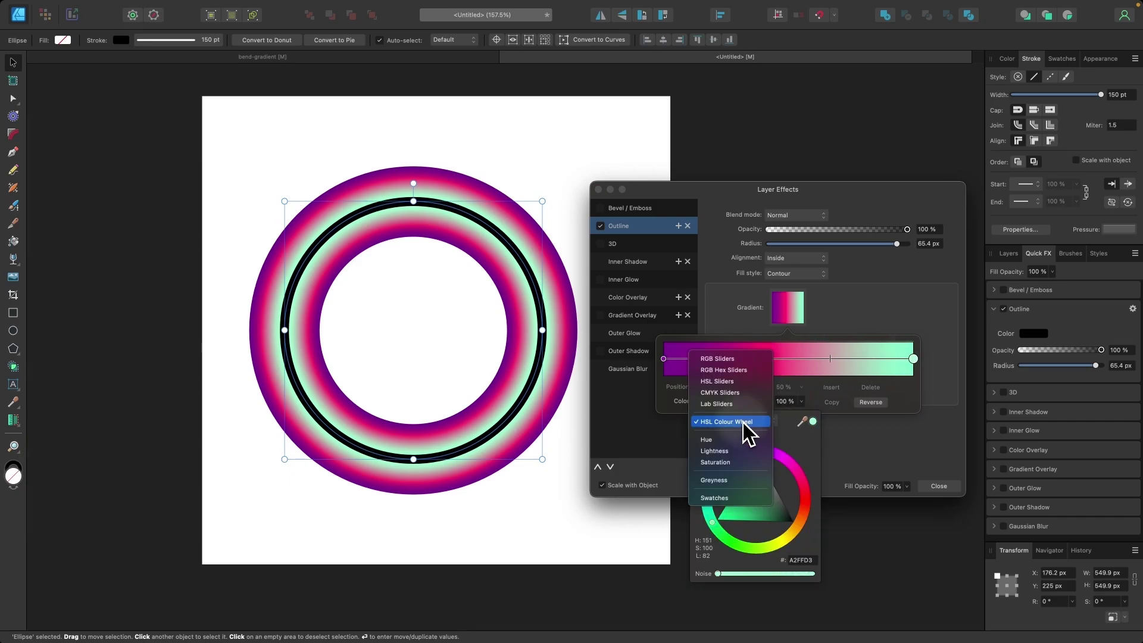
click(714, 426)
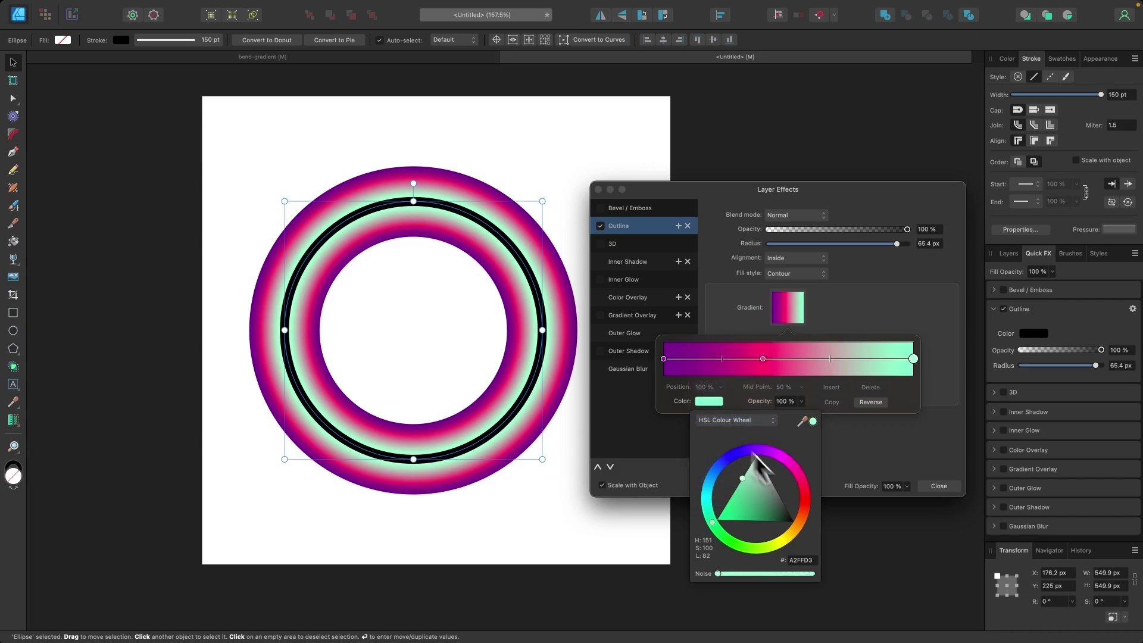
right_click(803, 570)
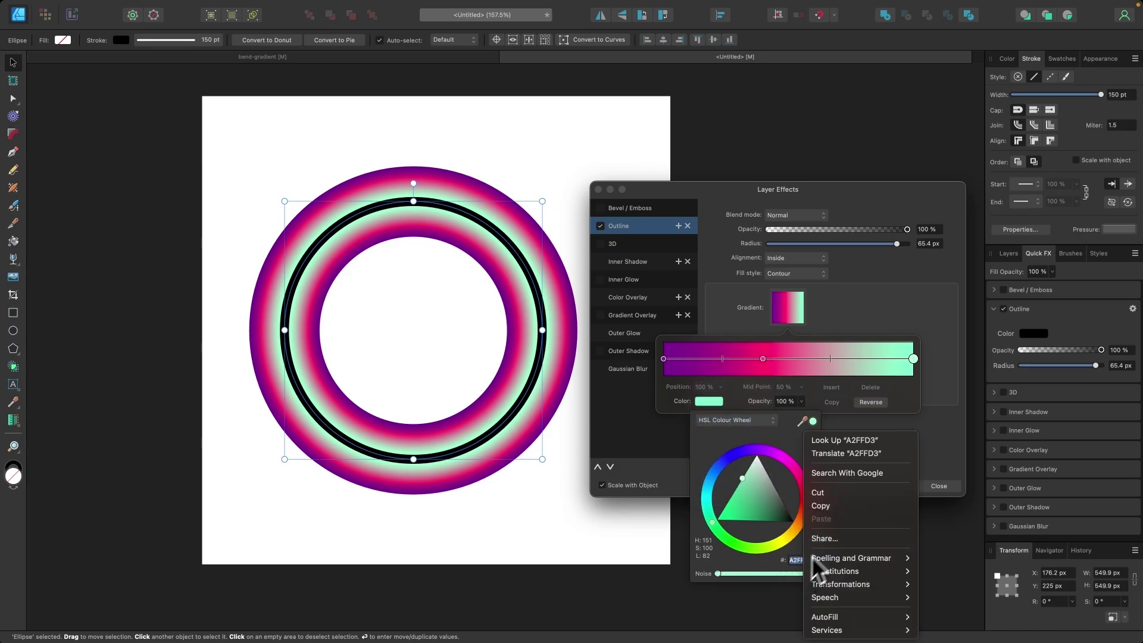
click(842, 503)
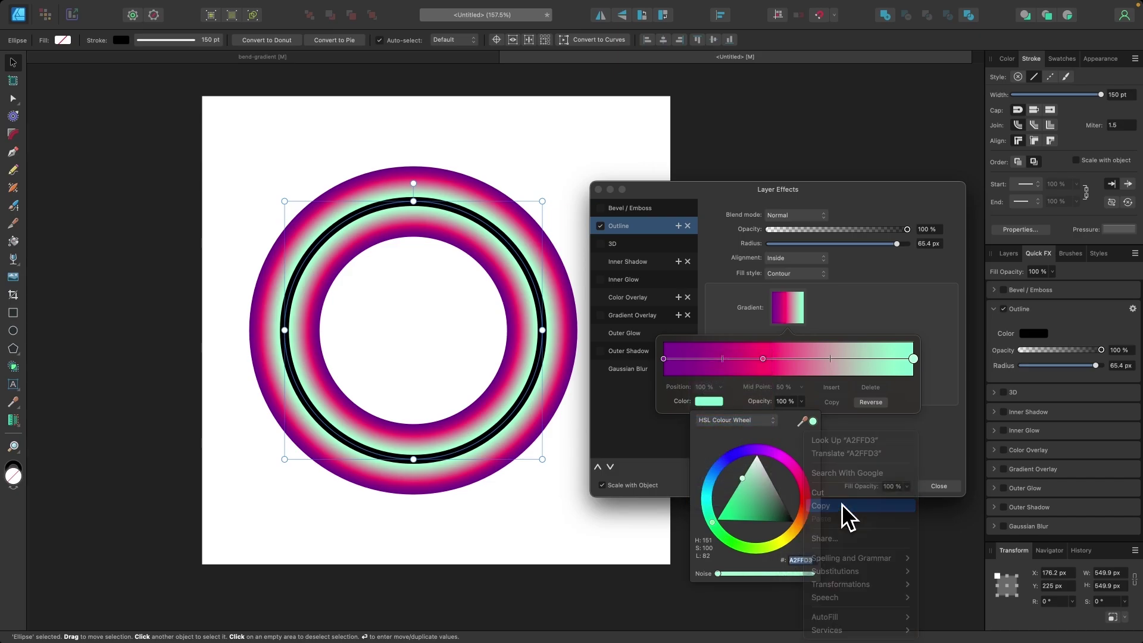
click(942, 488)
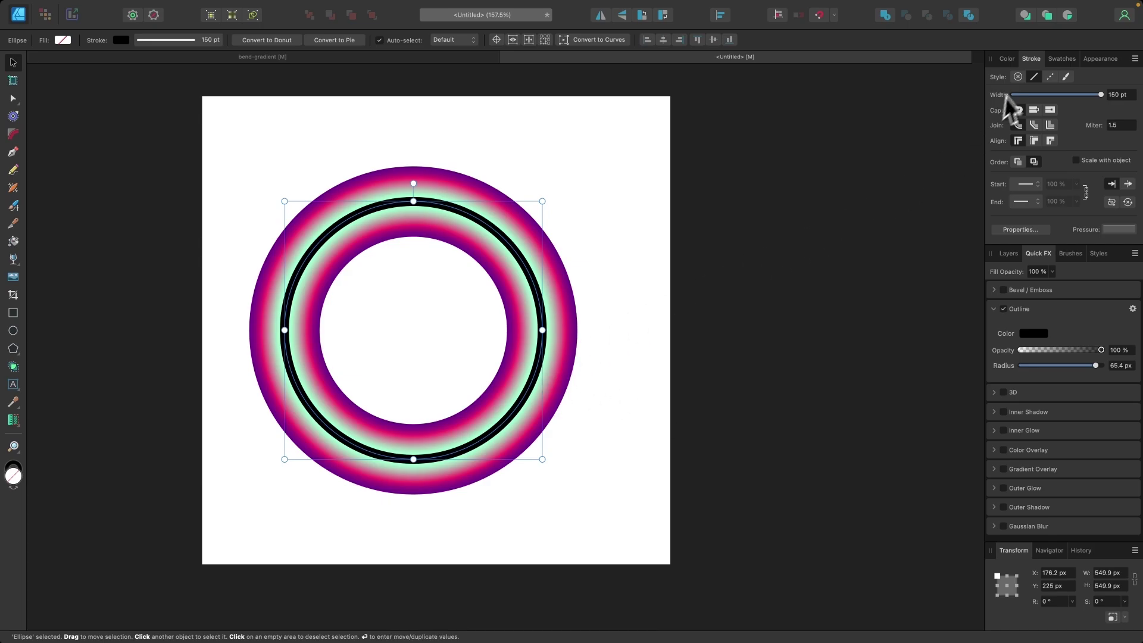
Set the ring's stroke colour to mint A2FFD3 and resize the ring to 421.7 px.
click(1011, 59)
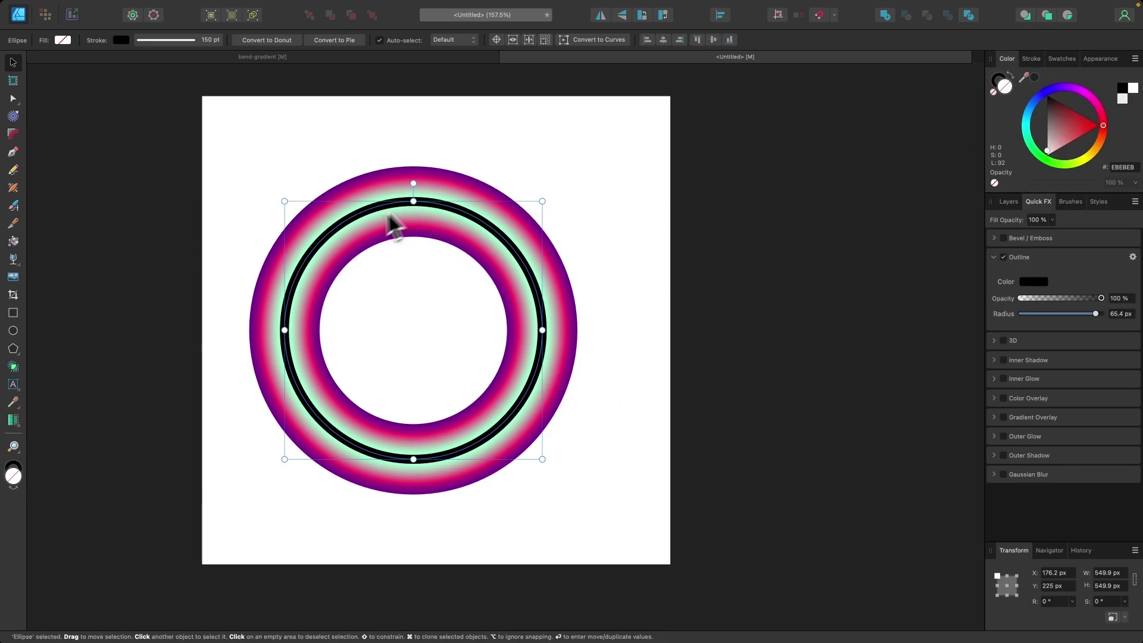
click(998, 79)
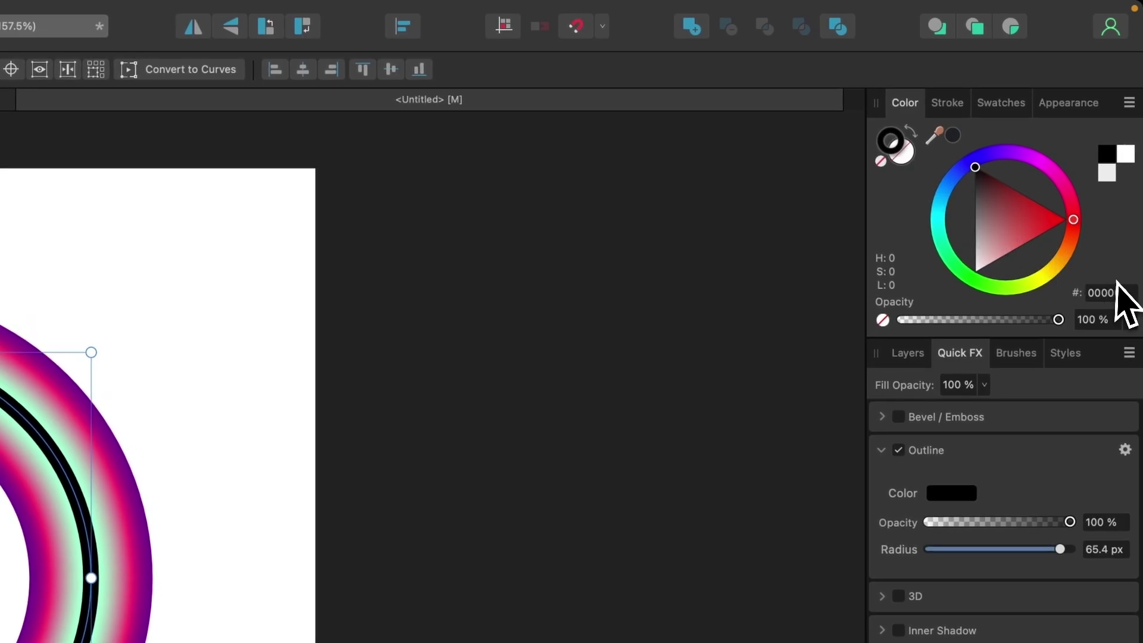
click(1117, 295)
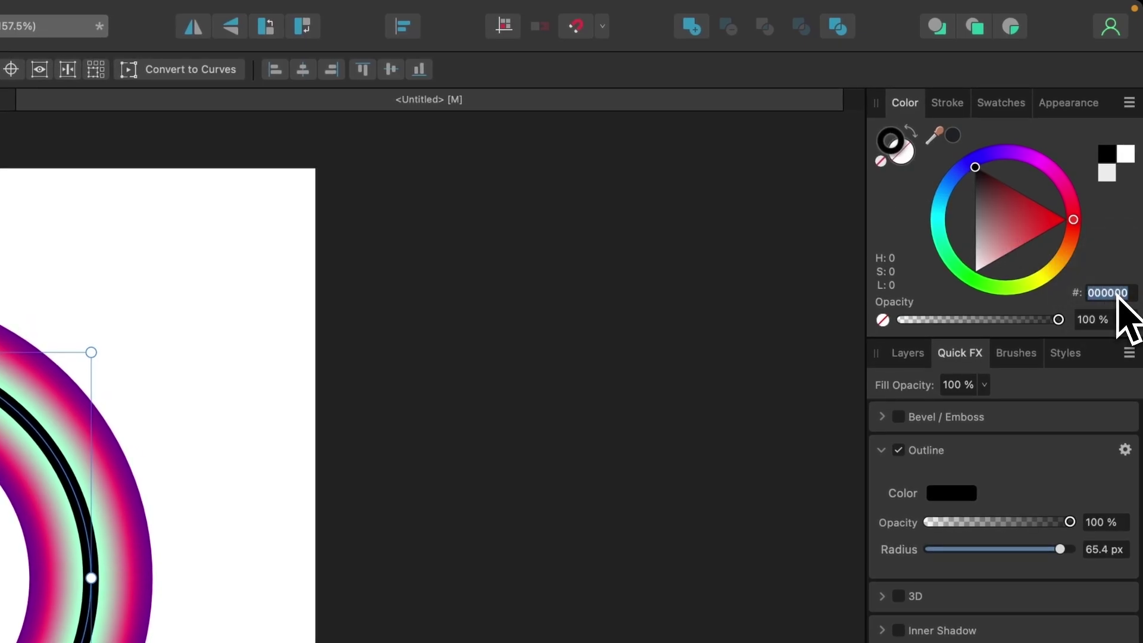
key(Return)
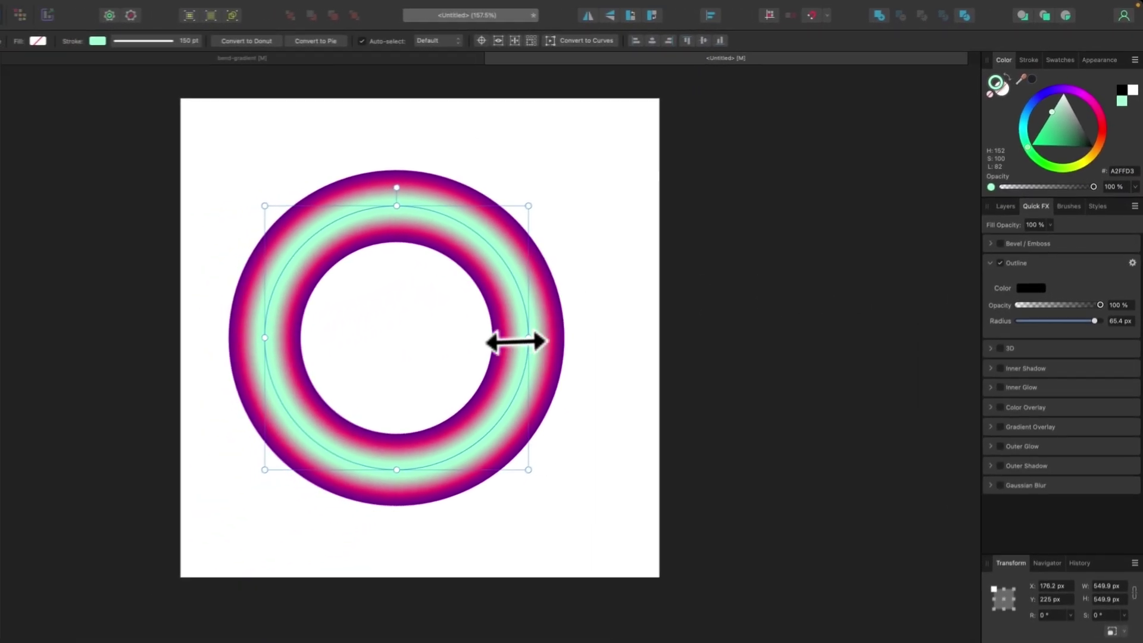
drag(541, 334, 482, 372)
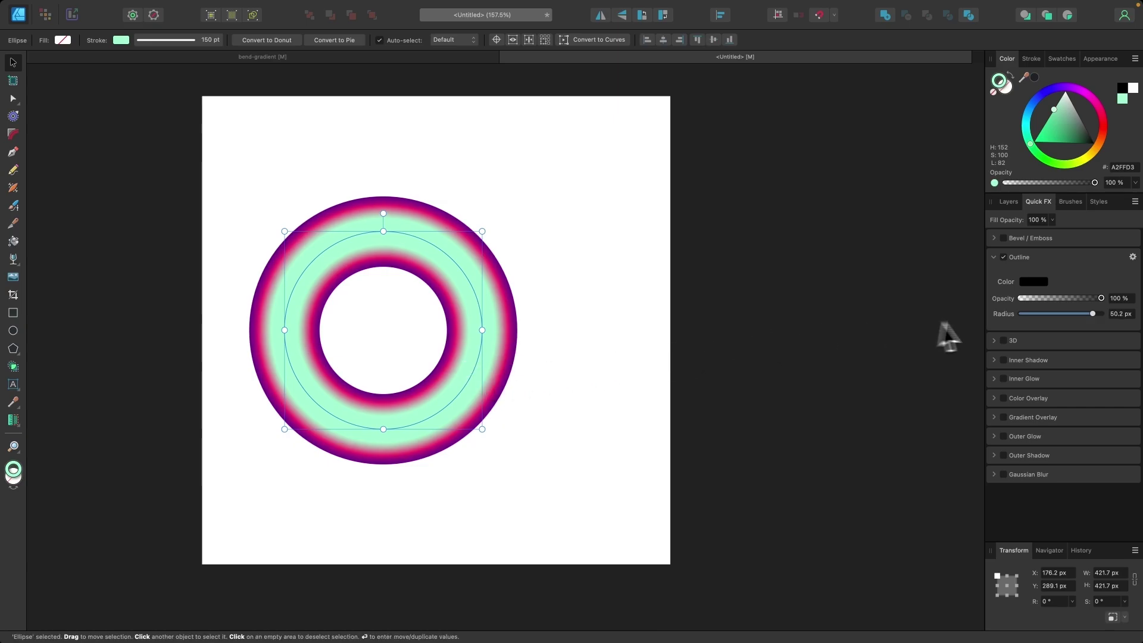
Raise the ring's outline radius to 56.8 px so the gradient fits the smaller ring.
mouse_move(1095, 316)
mouse_down()
mouse_move(1105, 314)
mouse_move(1084, 312)
mouse_move(1095, 310)
mouse_up()
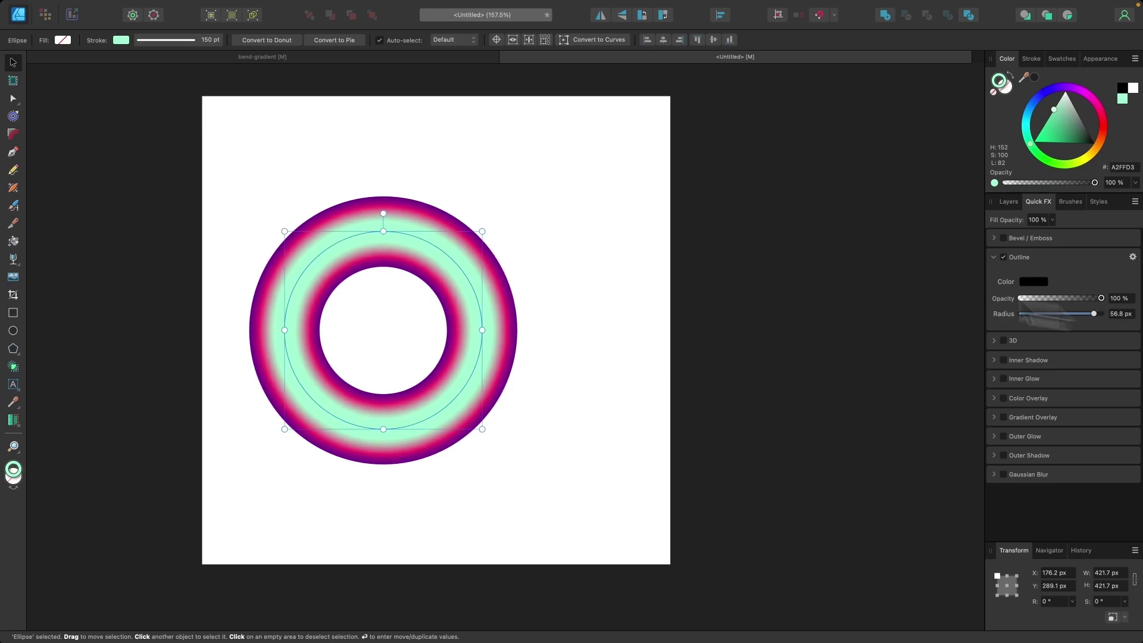
Convert the ring ellipse to editable curves from the Layer menu.
mouse_move(242, 6)
click(204, 7)
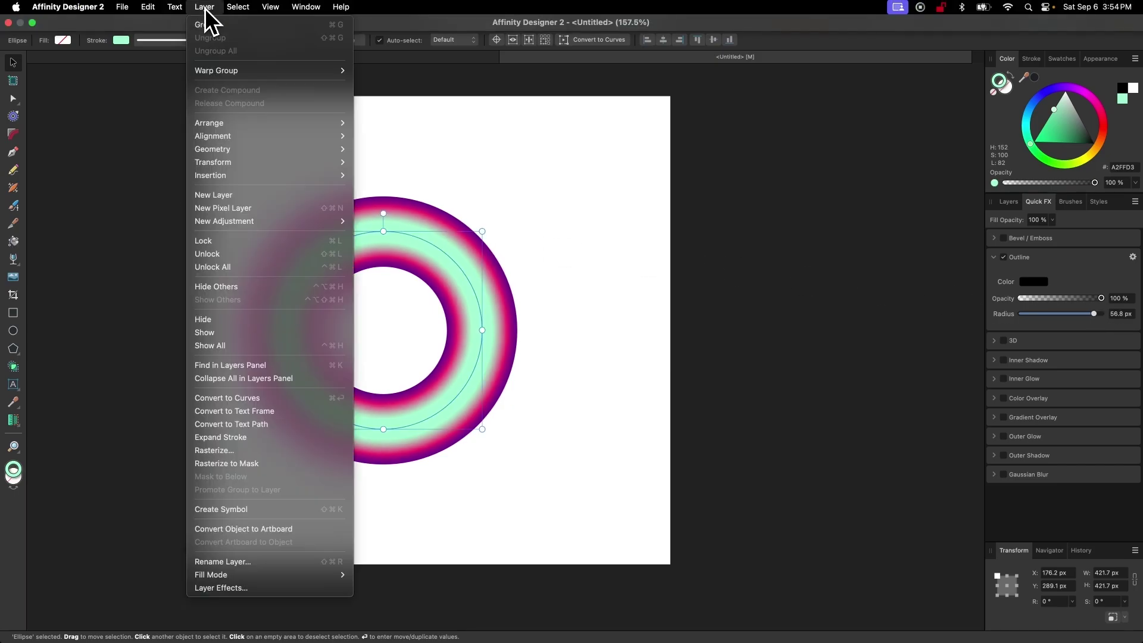
click(237, 399)
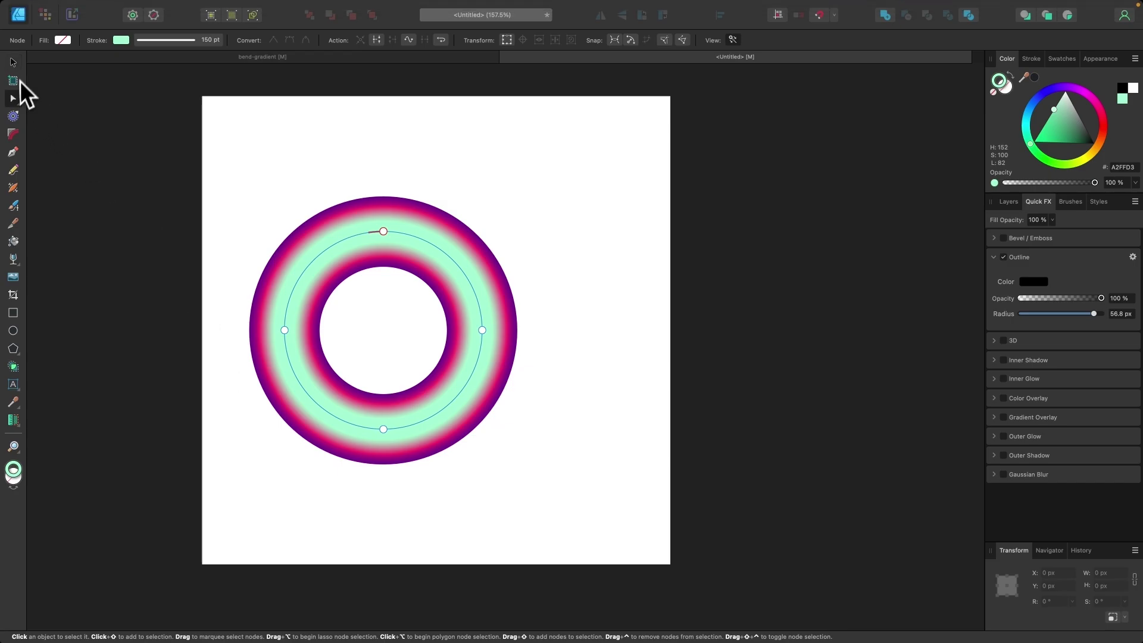
Break the curve at its right node and pull the ends up-right and down-right into a C shape.
mouse_move(483, 332)
mouse_down()
mouse_move(518, 365)
mouse_move(476, 401)
mouse_move(350, 334)
mouse_move(357, 385)
mouse_move(477, 288)
mouse_move(544, 326)
mouse_move(482, 324)
mouse_up()
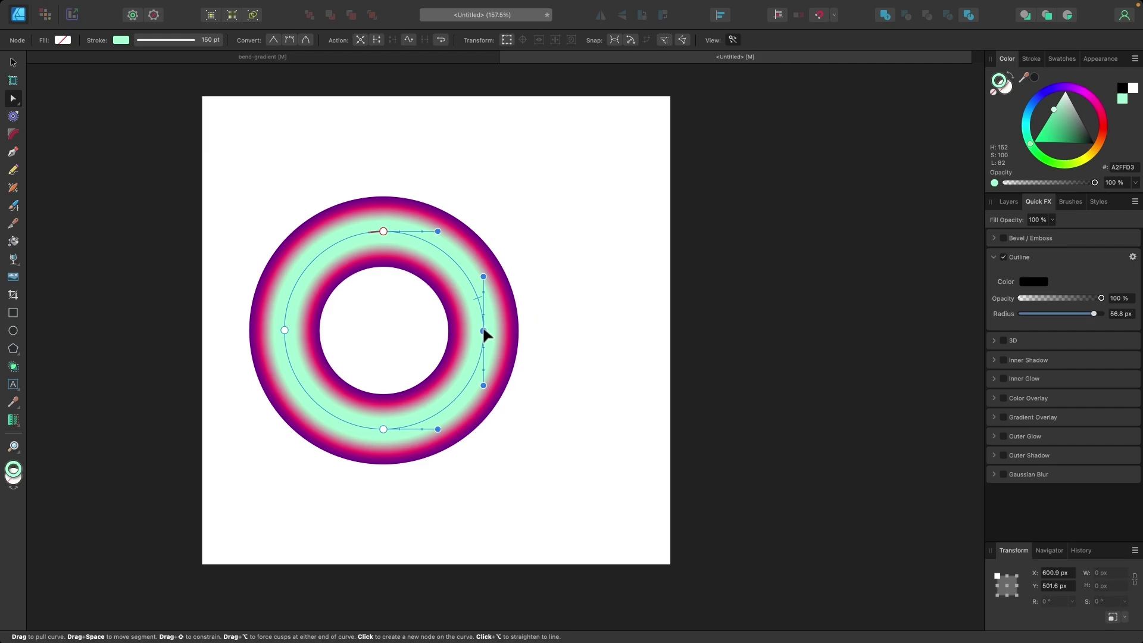
click(379, 43)
drag(483, 329, 525, 247)
drag(483, 332, 443, 507)
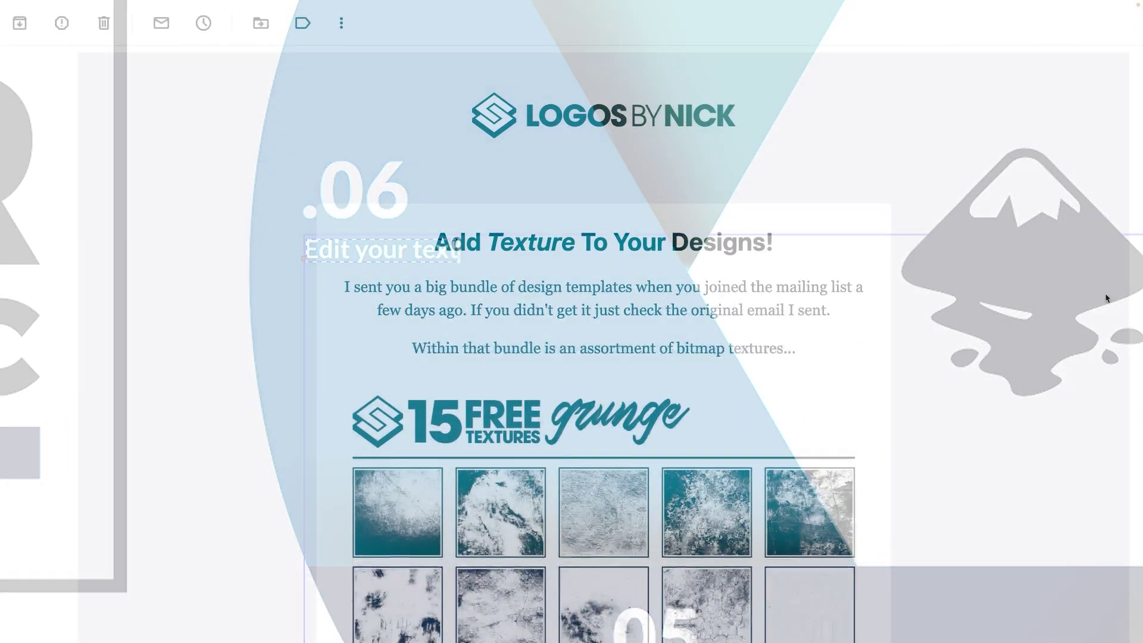
Scroll down the sign-up page and begin entering an e-mail address in the form.
scroll(1104, 298, down, 8)
scroll(1105, 297, down, 2)
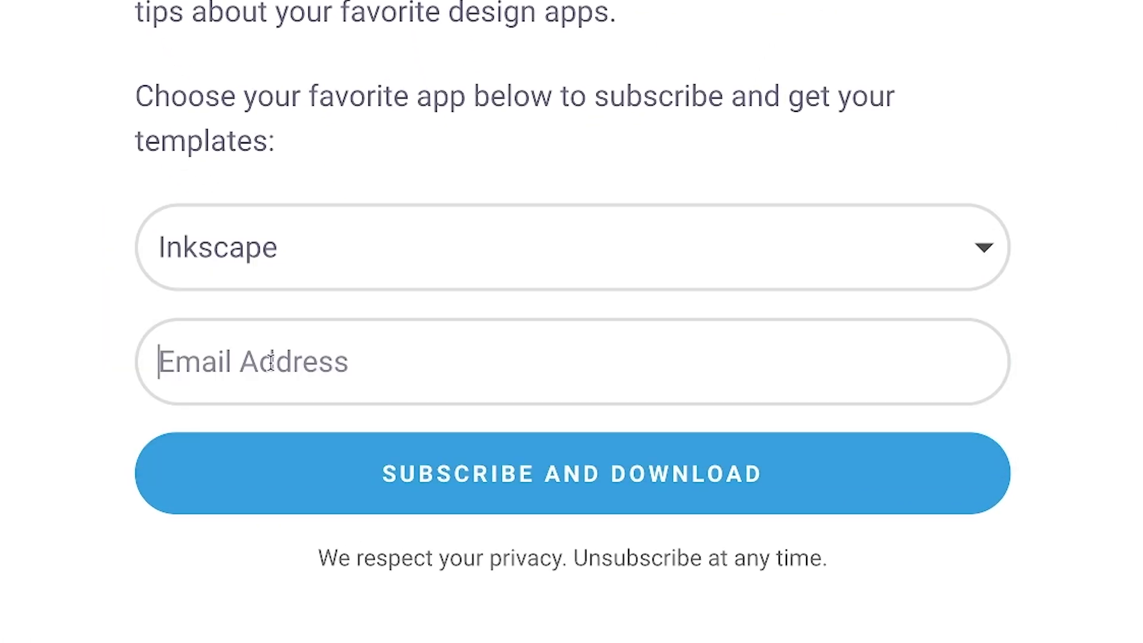
text(you@email.)
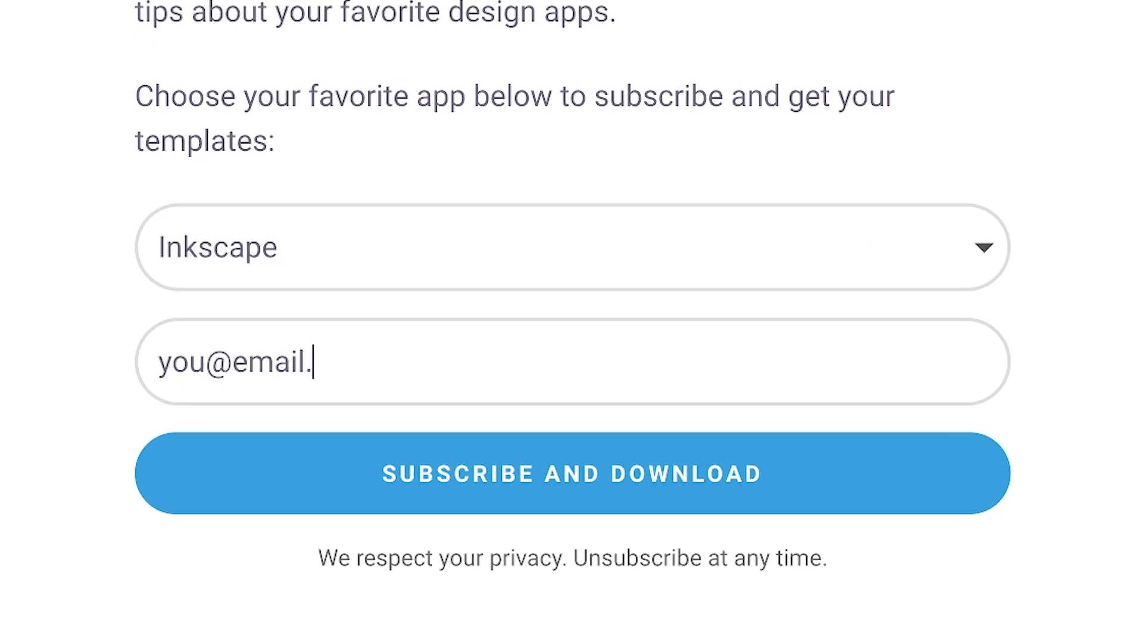